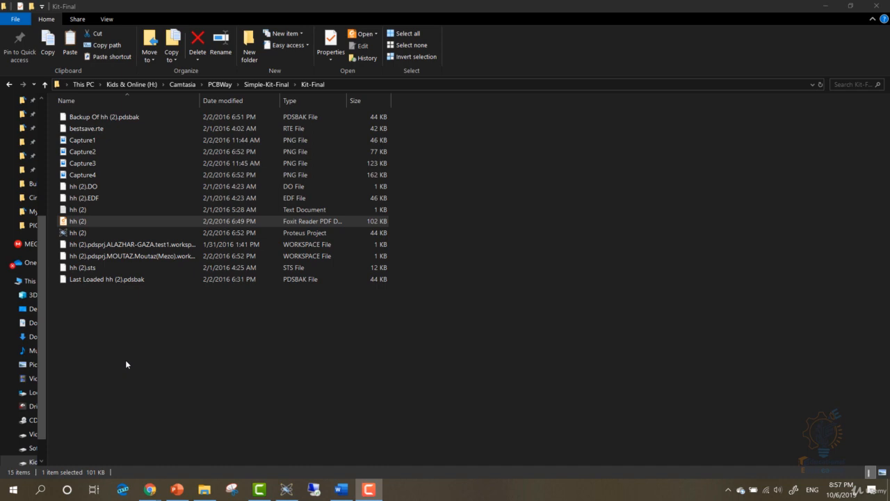
Open the hh (2) Proteus project from the Kit-Final folder
click(106, 234)
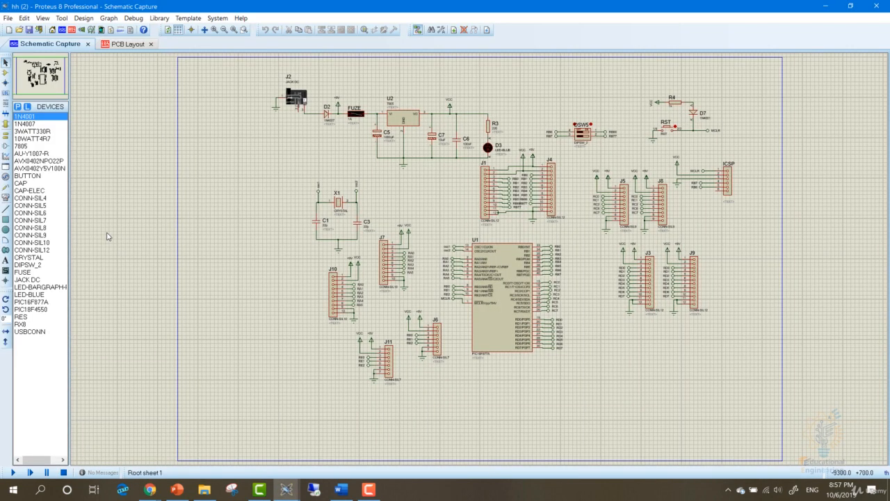
Start Generate Gerber/Excellon Files from the Output menu of the PCB layout
click(115, 46)
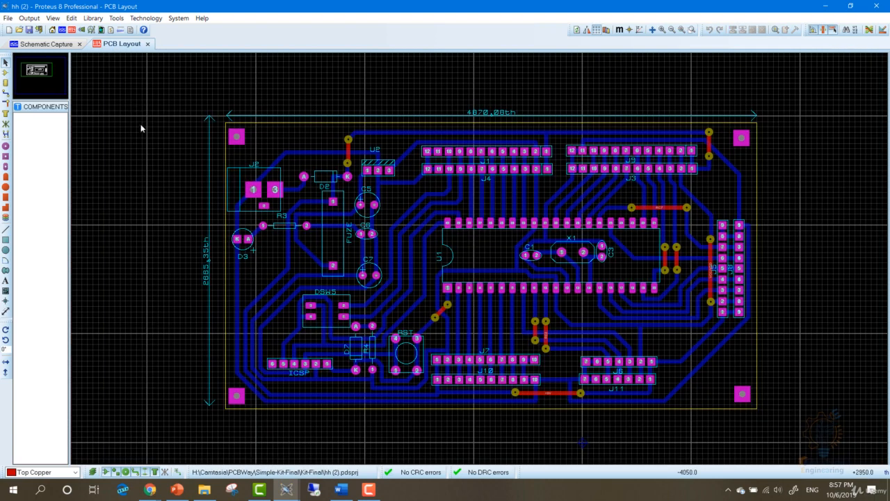
click(7, 18)
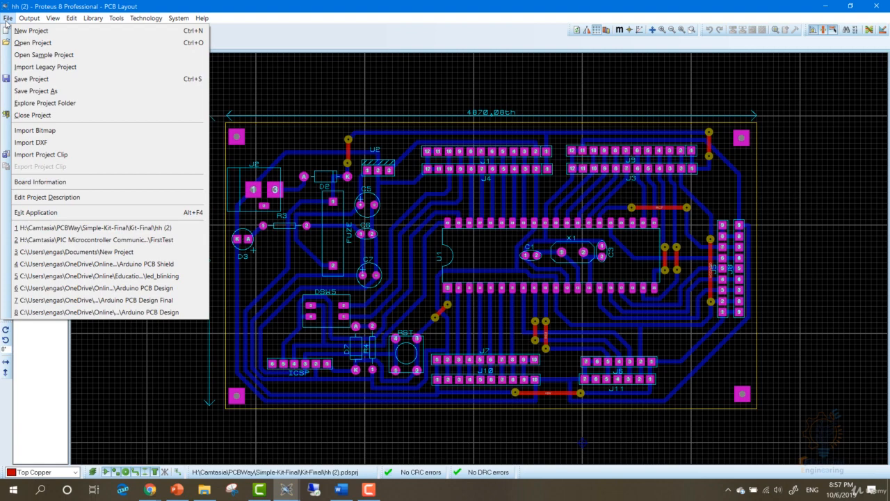
mouse_move(29, 18)
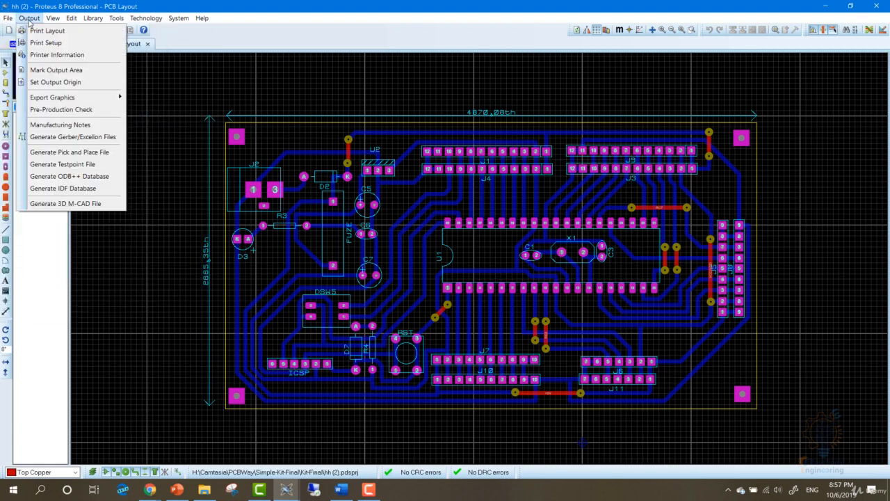
click(72, 18)
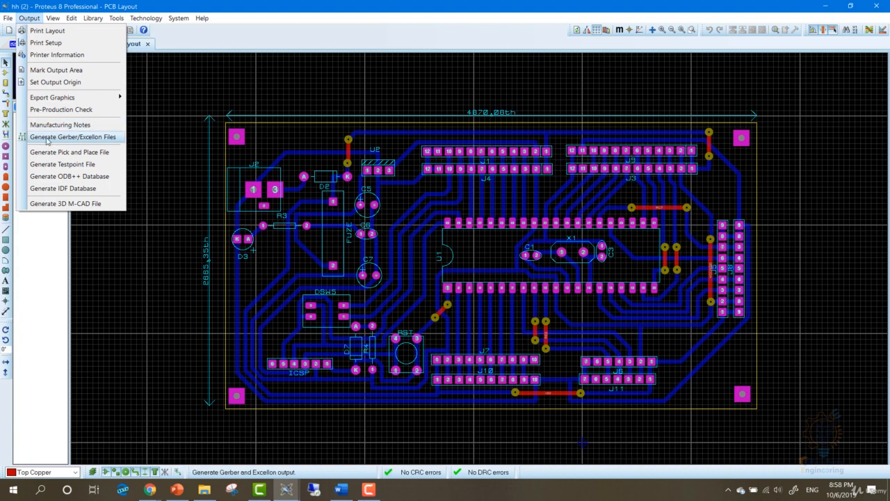
click(100, 142)
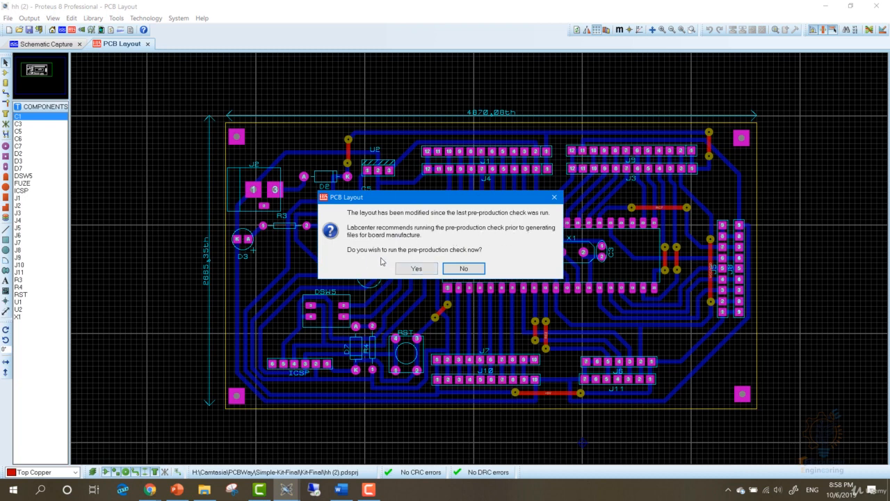
Run the pre-production check, finishing with 0 errors and 10 passed
click(413, 267)
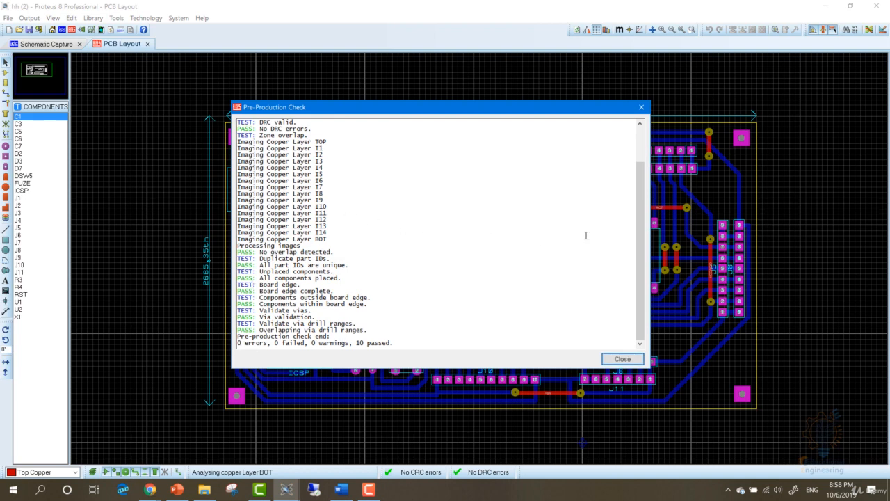
mouse_move(641, 231)
mouse_down()
mouse_move(644, 172)
mouse_move(640, 310)
mouse_up()
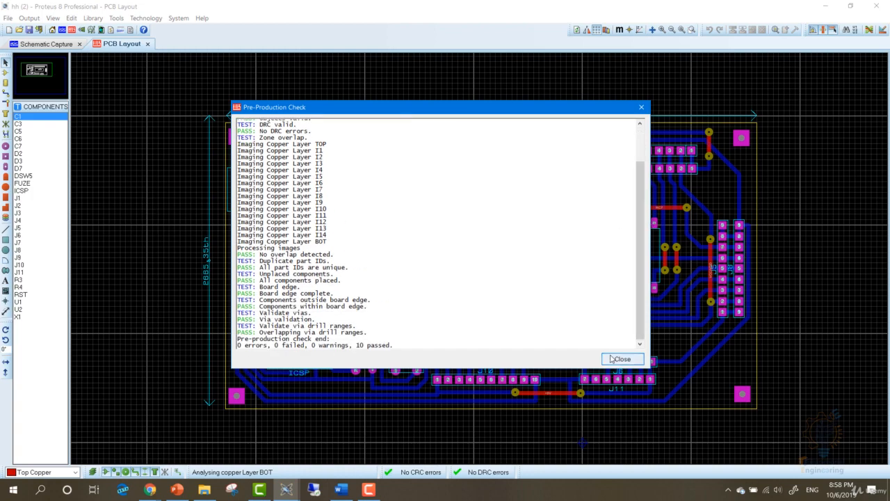
Dismiss the check results and set CADCAM output to a single ZIP file
click(622, 358)
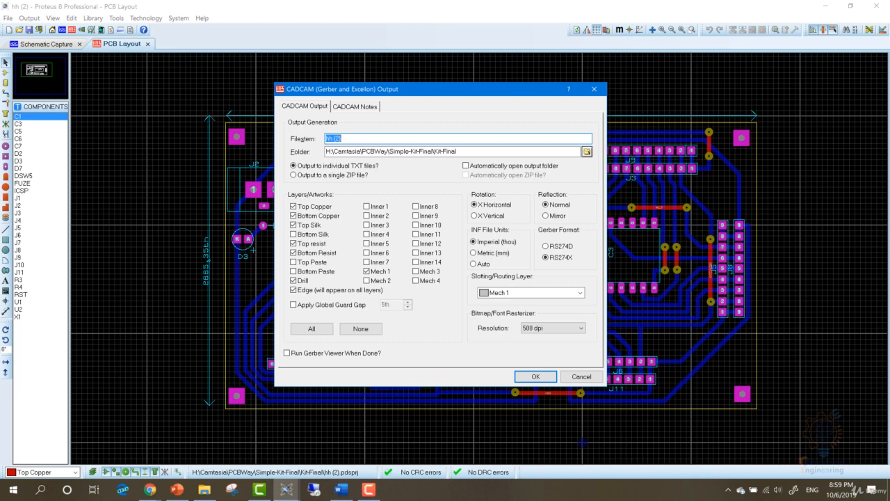
click(293, 175)
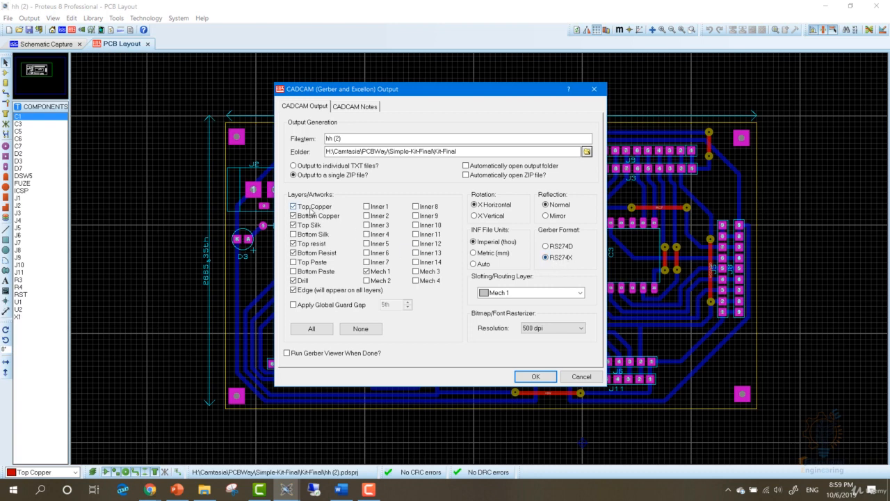
Name the file stem 'Kit Small' and export the Gerber/Excellon ZIP
click(306, 205)
double_click(356, 135)
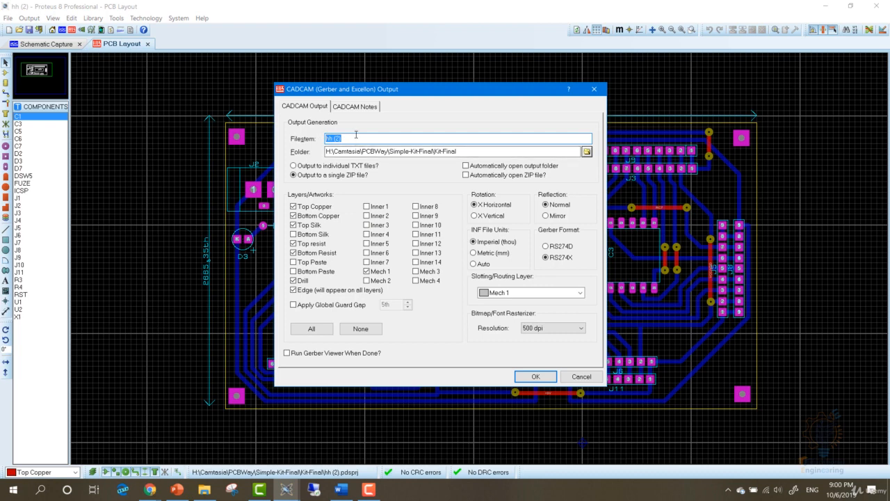
text(Kit Small)
click(533, 377)
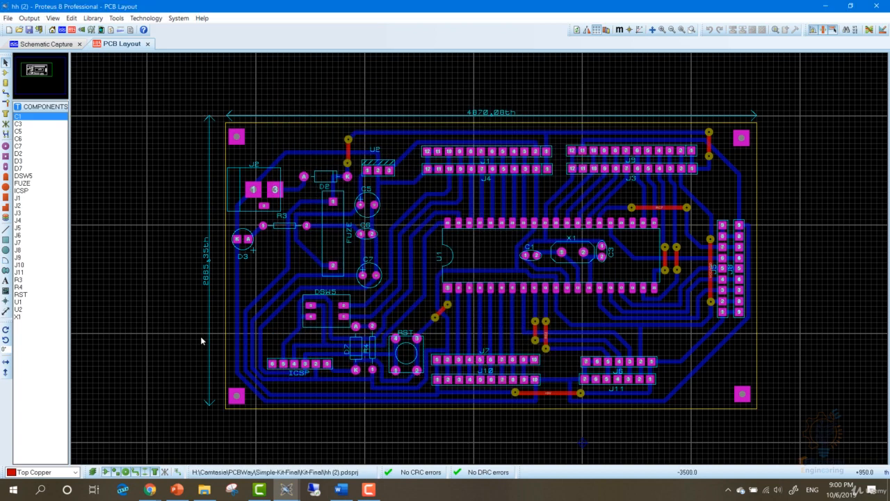
Check the new Kit Small - CADCAM ZIP in the Kit-Final folder
click(205, 488)
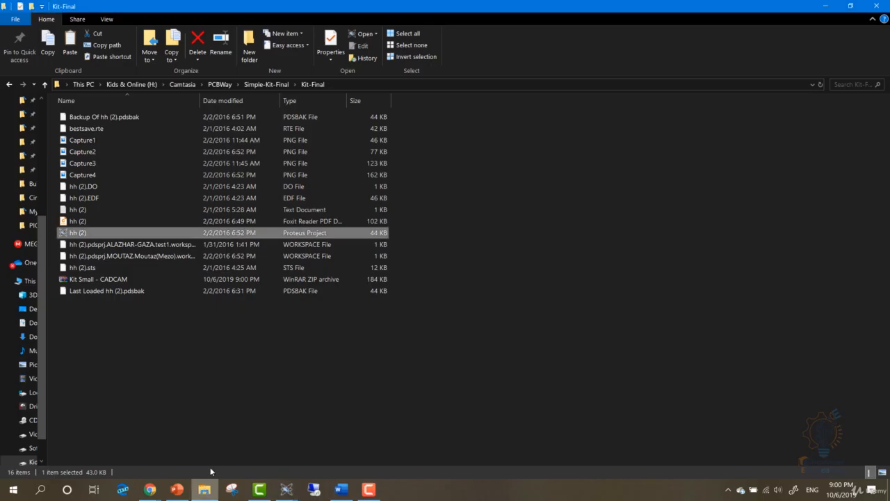
click(117, 277)
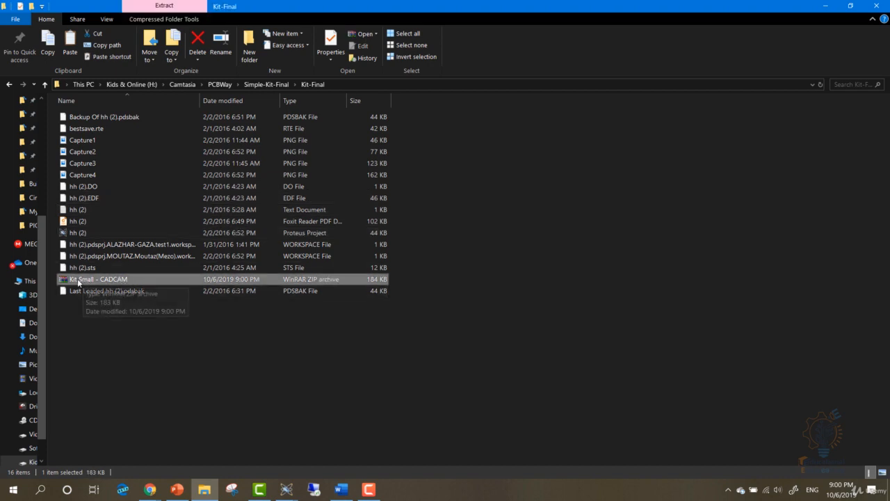
click(134, 299)
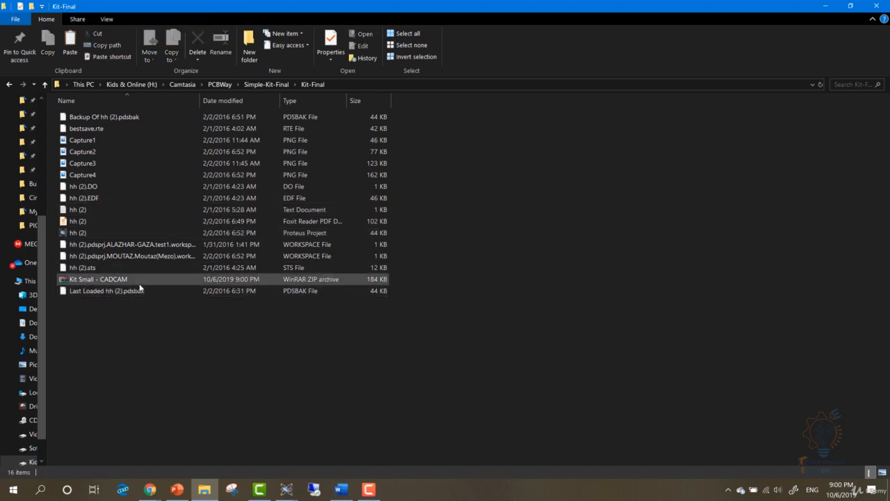
drag(140, 283, 119, 318)
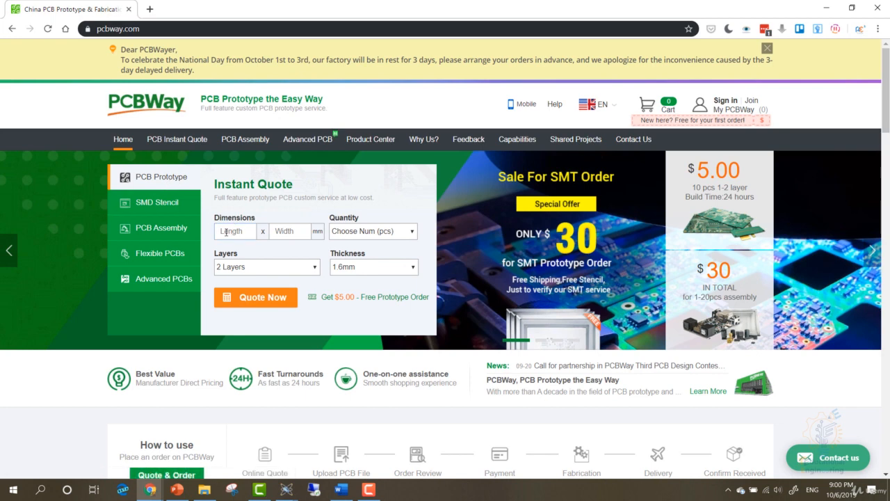
mouse_move(286, 489)
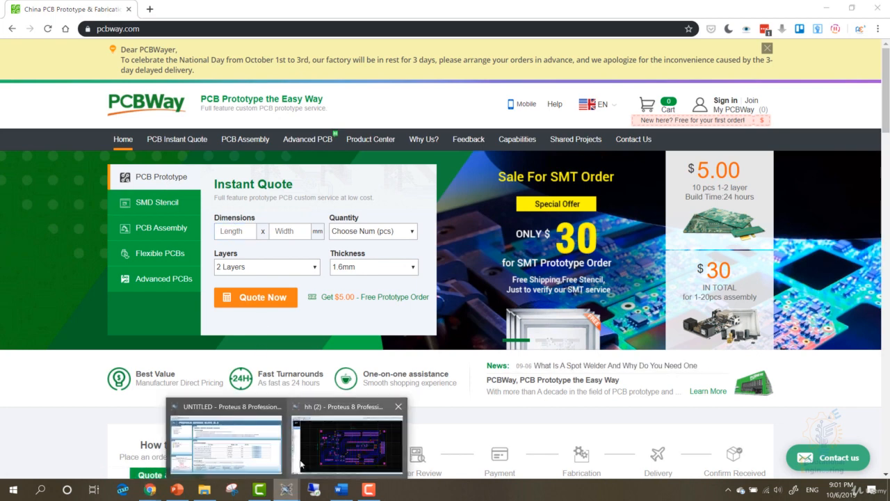
Read the board's millimetre dimensions from the Proteus layout for the PCBWay quote
click(313, 445)
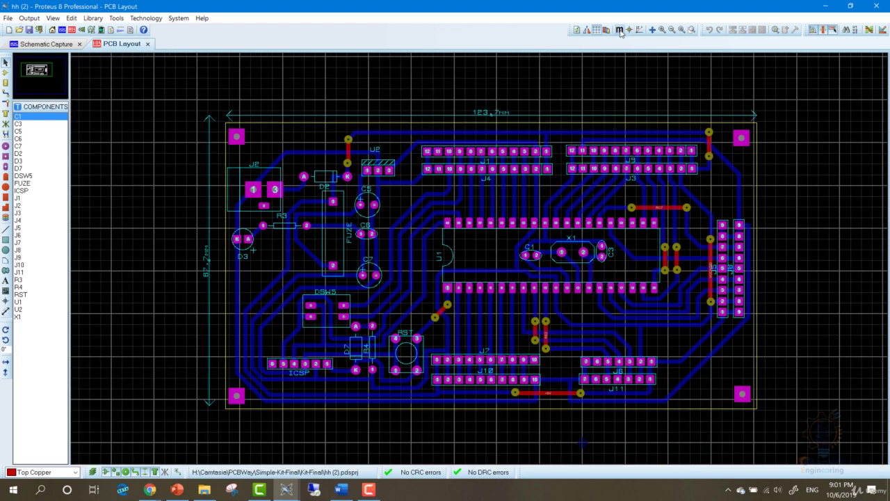
click(618, 29)
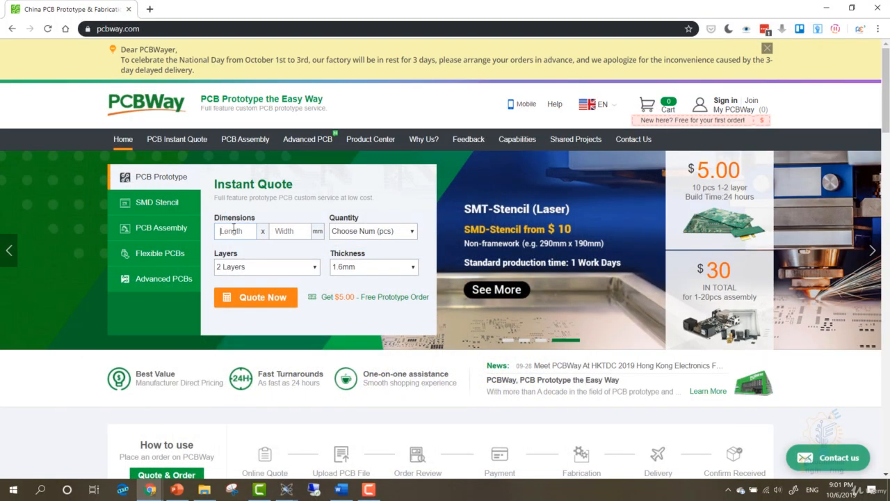
text(12.3)
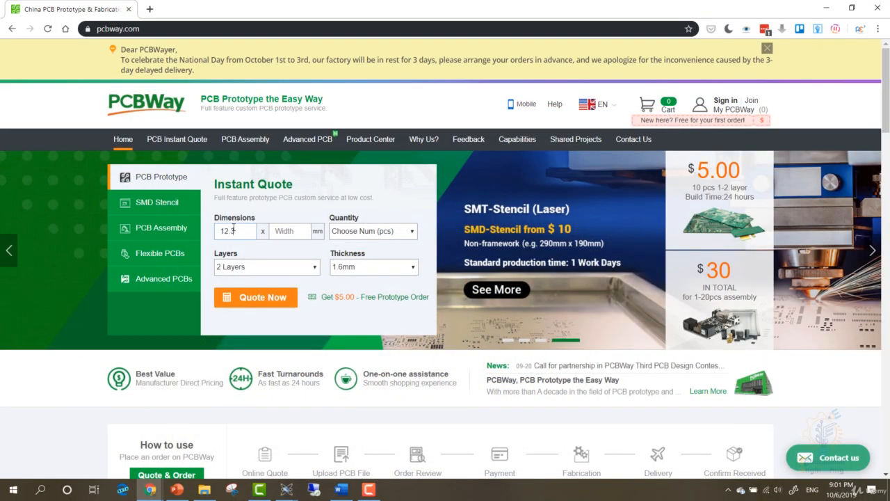
click(275, 231)
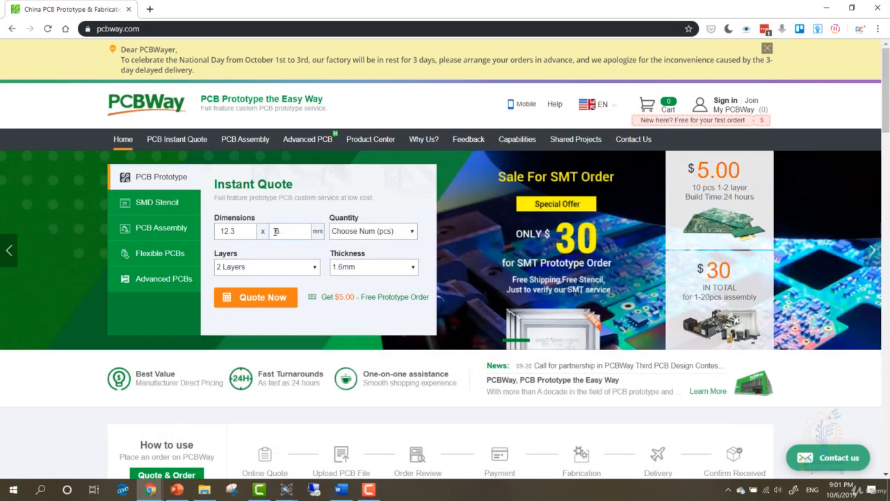
double_click(317, 231)
click(299, 232)
text(.)
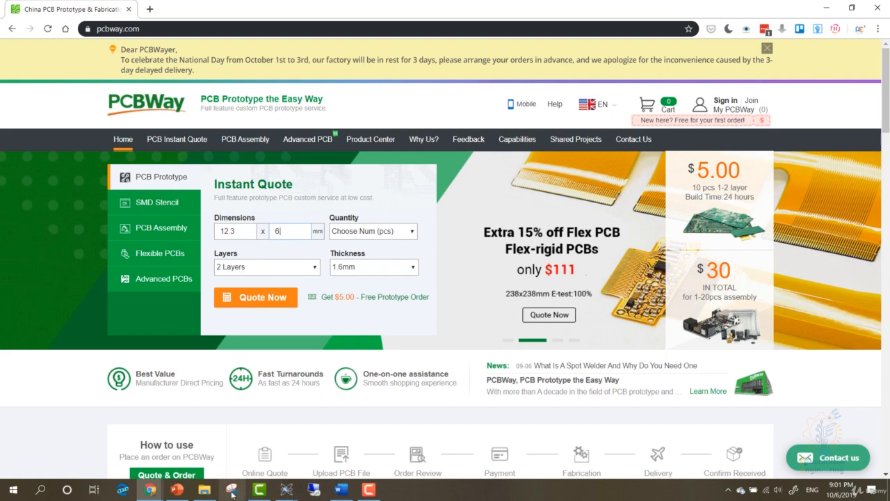
click(310, 472)
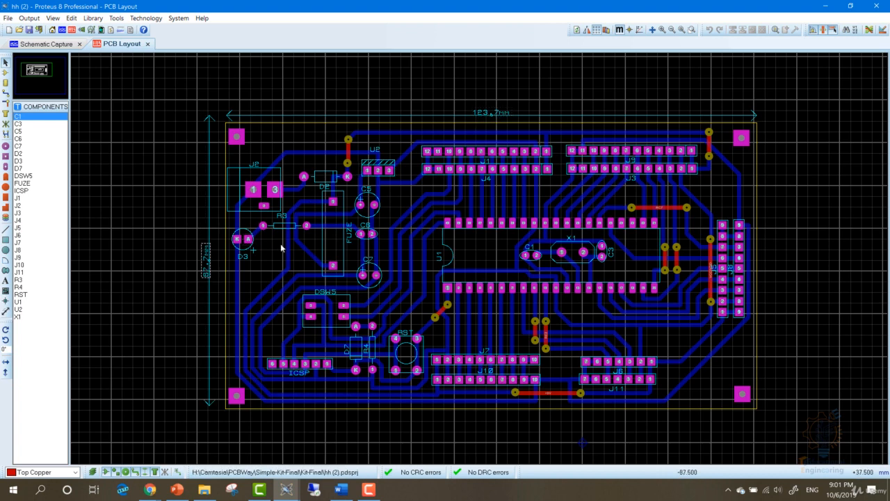
click(828, 8)
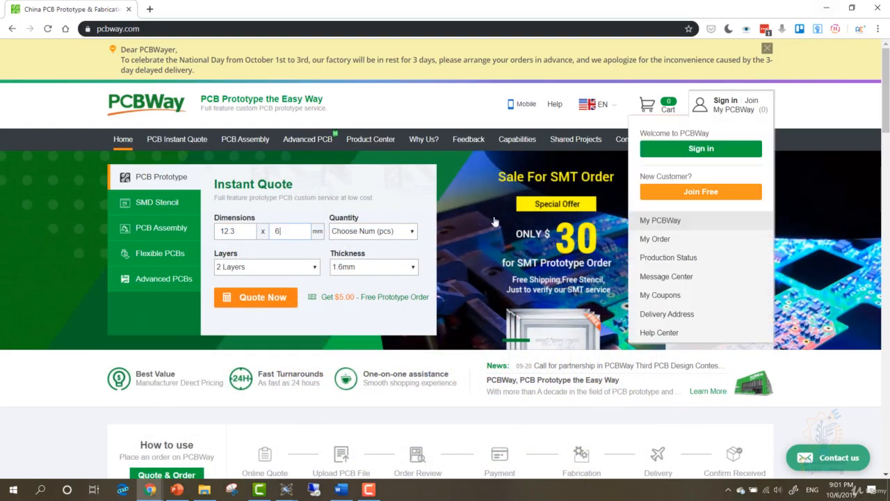
Enter 124 × 70 mm dimensions and quantity 5 in the Instant Quote box
drag(239, 231, 201, 235)
text(1)
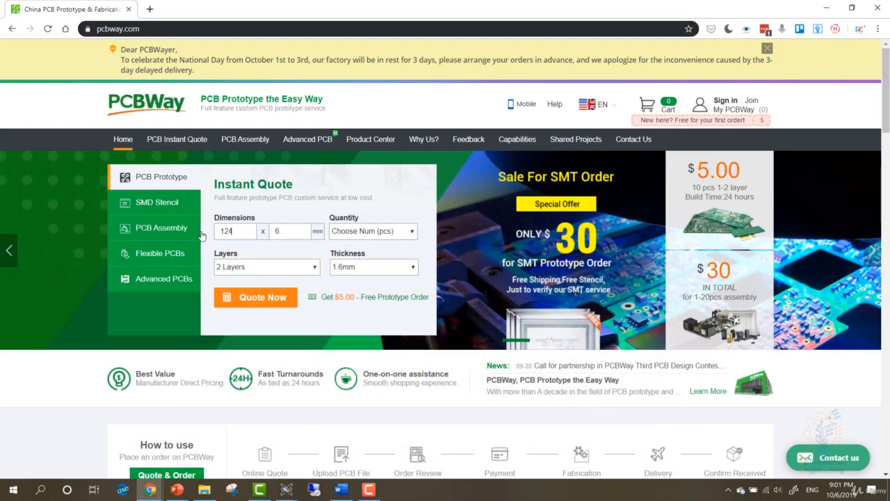
drag(294, 234, 261, 236)
text(70)
click(369, 233)
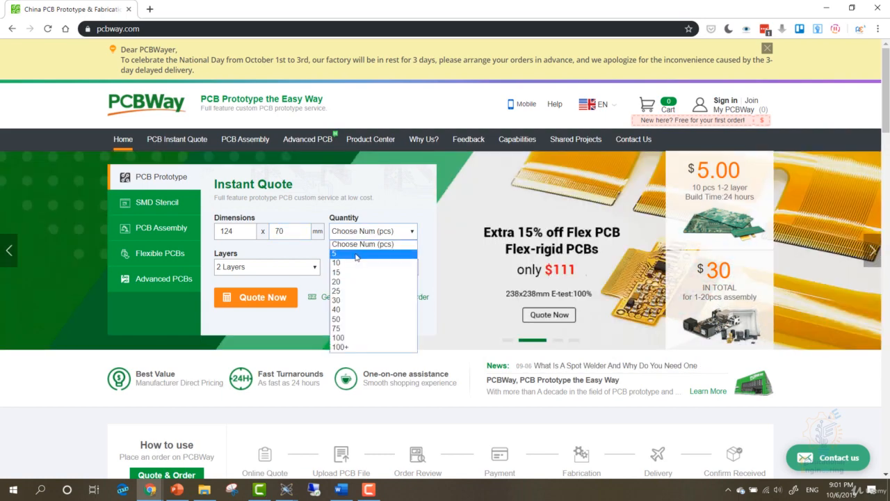
click(361, 249)
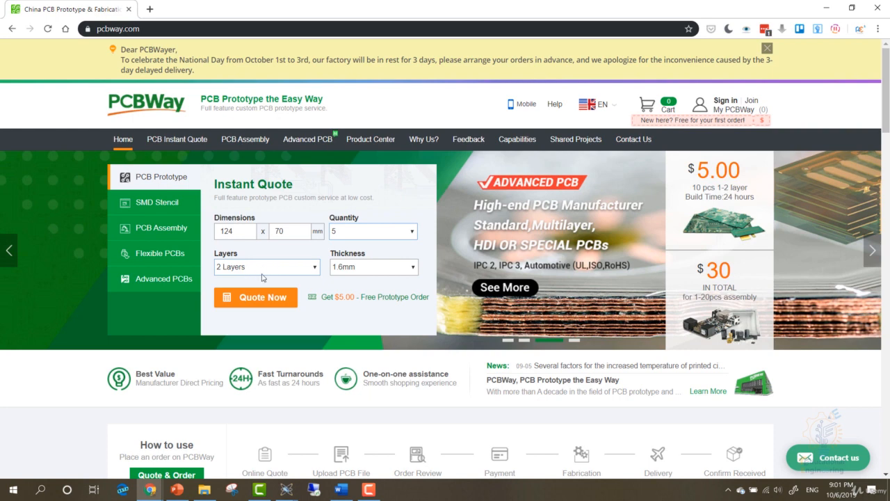
Quote the board with FR-4 material, 1.2 mm thickness and 8/8mil minimum track/spacing
click(271, 299)
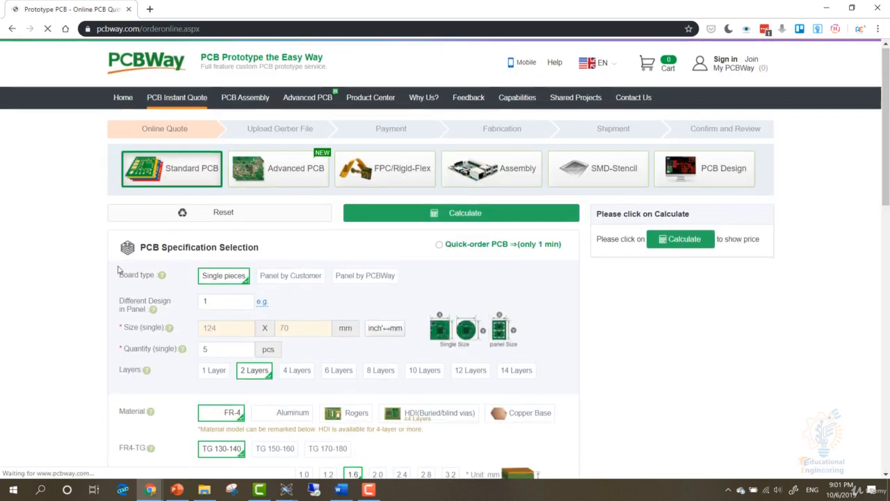
scroll(216, 186, down, 3)
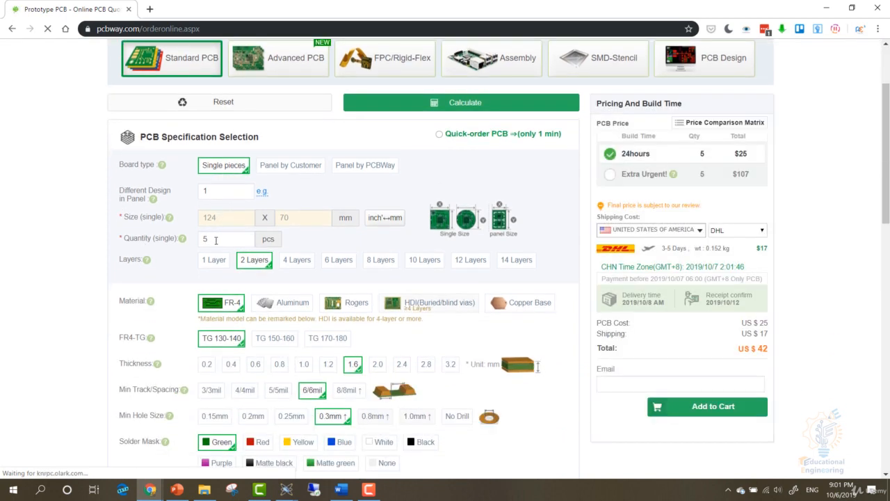
scroll(260, 273, down, 1)
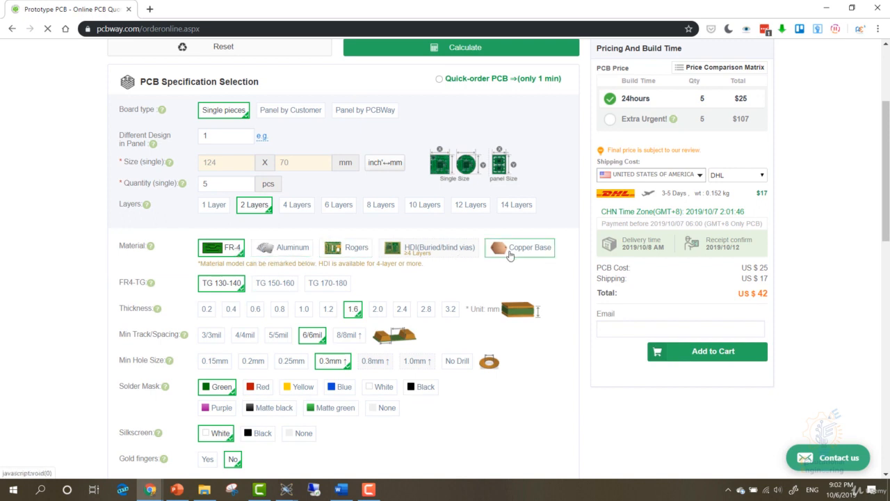
click(531, 253)
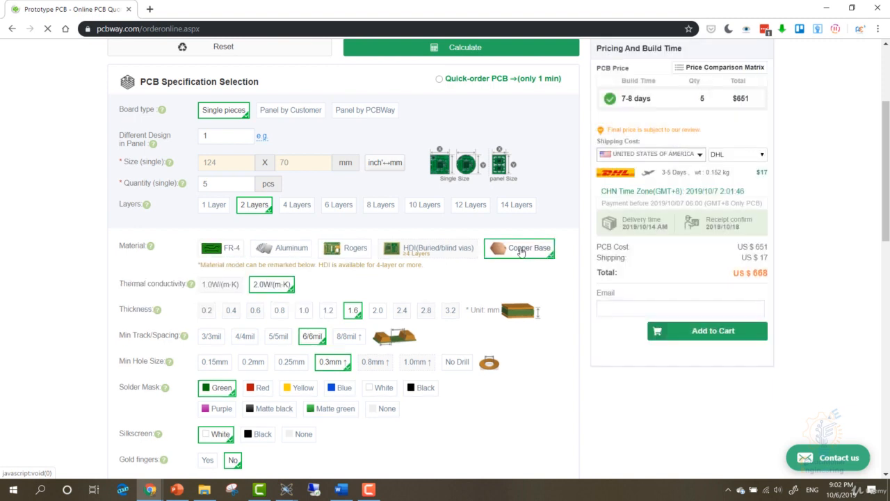
scroll(525, 252, up, 1)
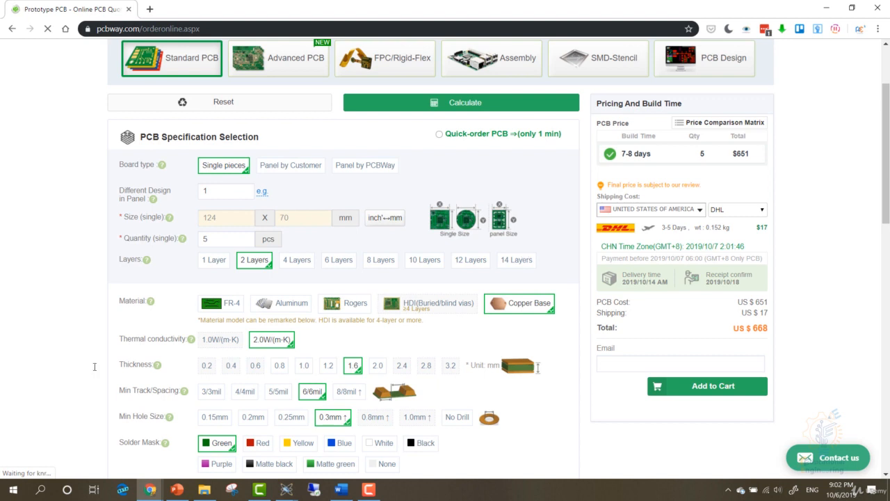
click(218, 310)
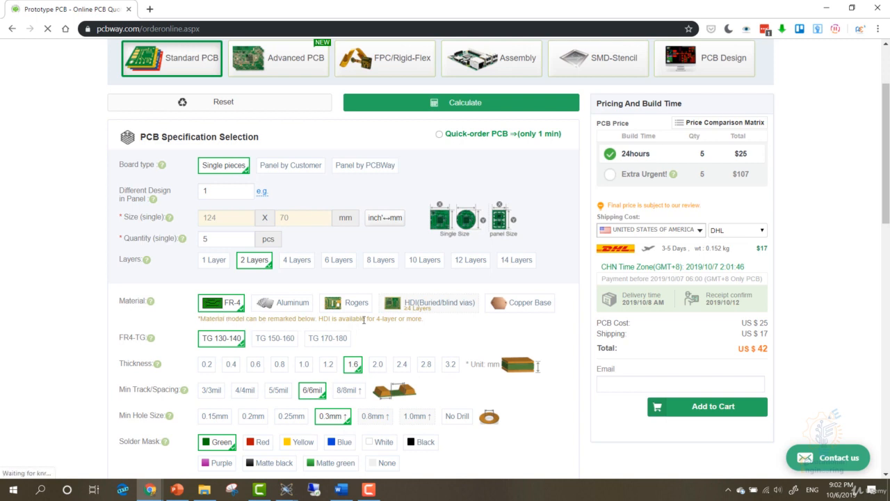
scroll(363, 327, down, 1)
scroll(300, 357, down, 1)
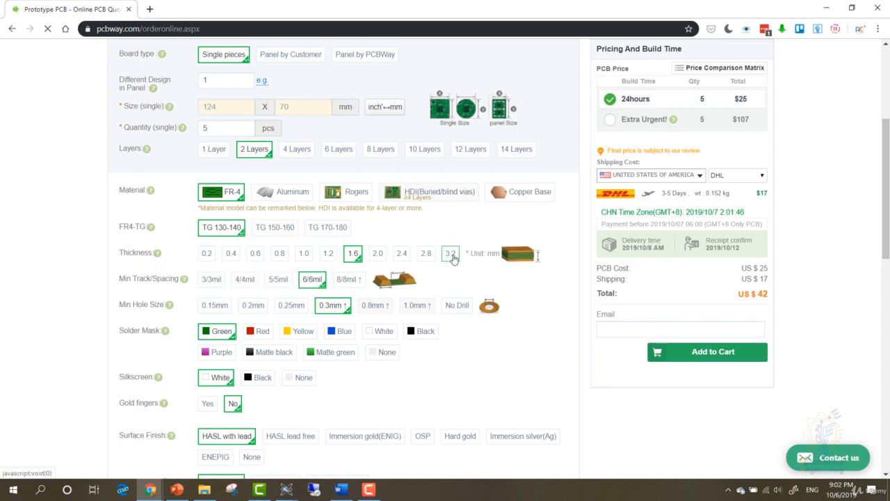
click(306, 256)
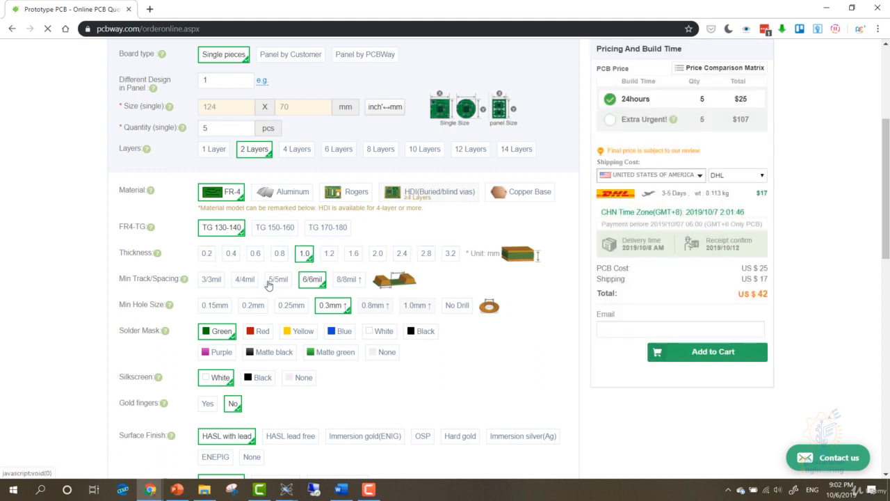
click(328, 255)
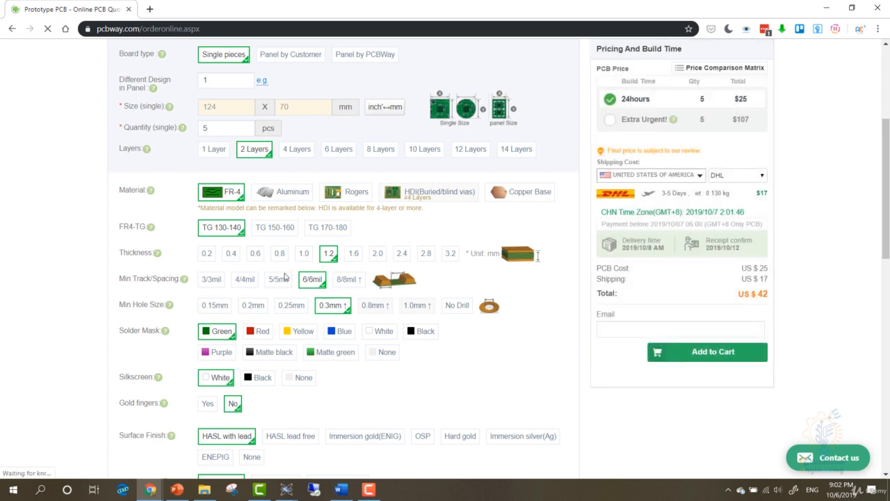
scroll(118, 278, down, 1)
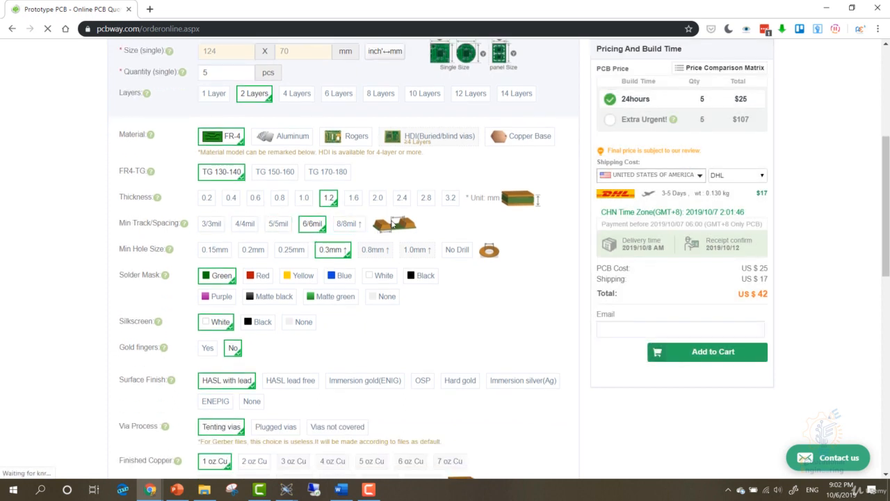
click(346, 228)
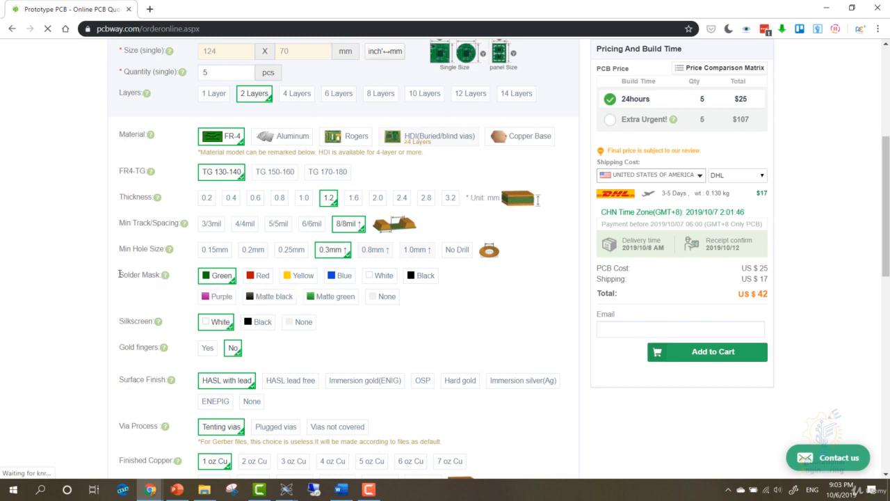
scroll(160, 275, up, 4)
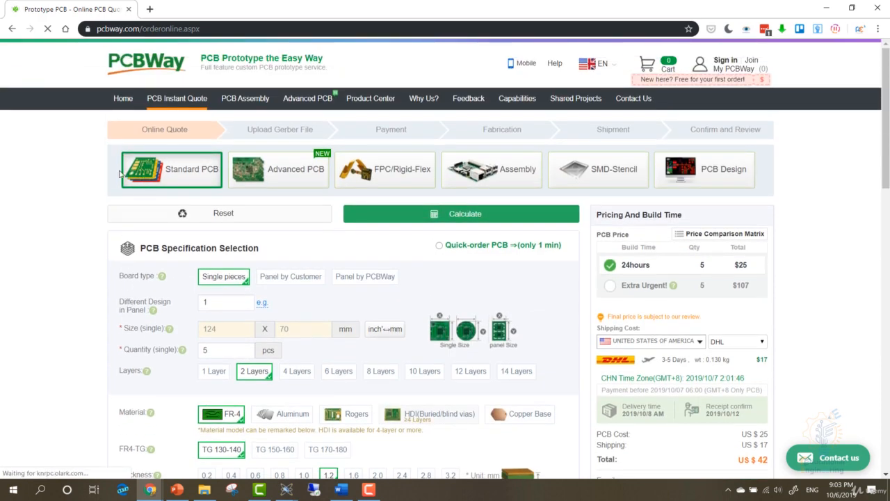
scroll(121, 236, down, 3)
scroll(122, 245, down, 1)
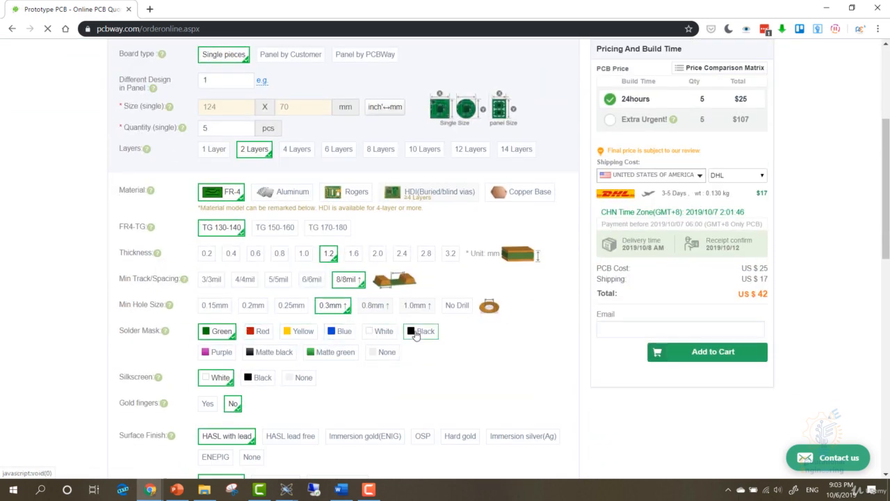
scroll(431, 373, down, 3)
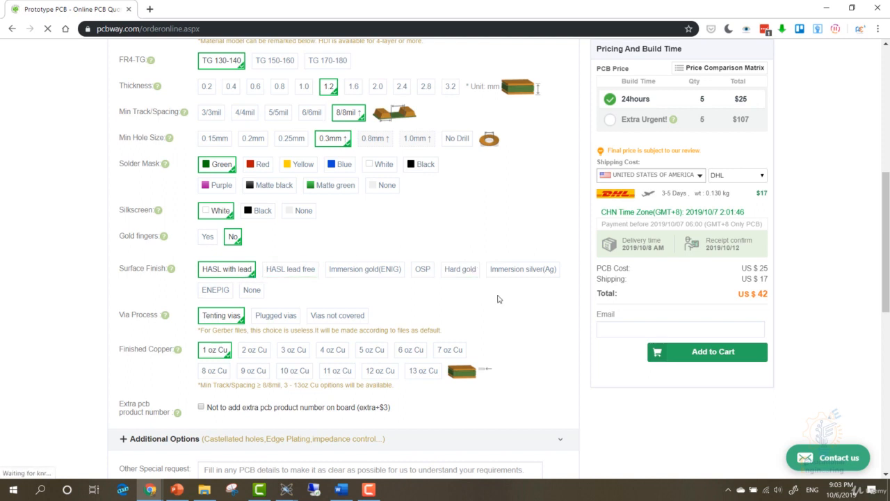
scroll(487, 297, down, 1)
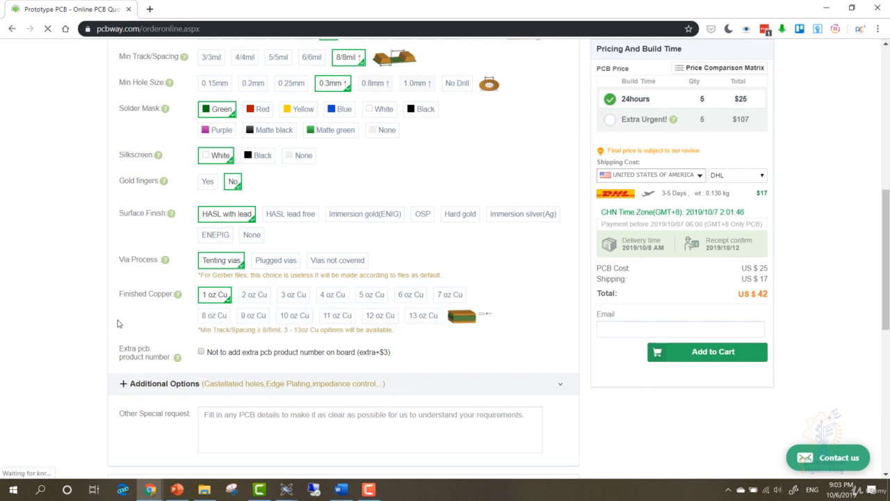
scroll(58, 318, down, 1)
scroll(58, 318, down, 1)
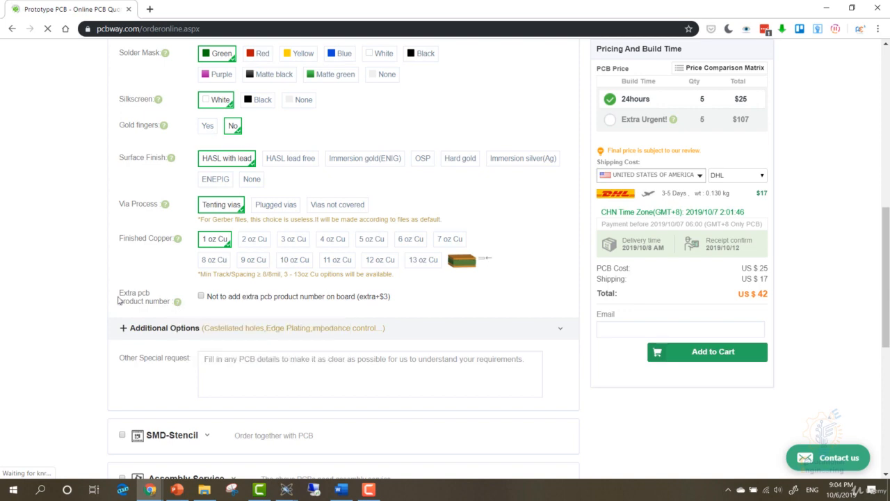
scroll(70, 302, up, 2)
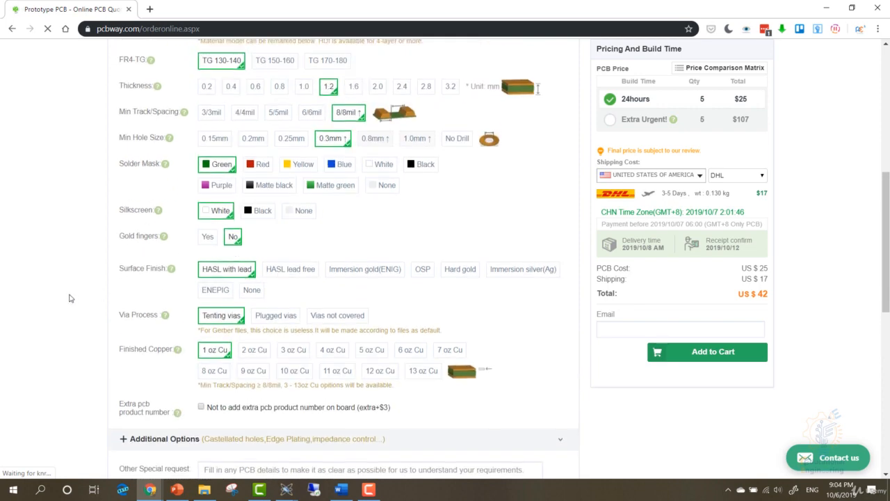
scroll(70, 298, up, 2)
scroll(66, 303, down, 3)
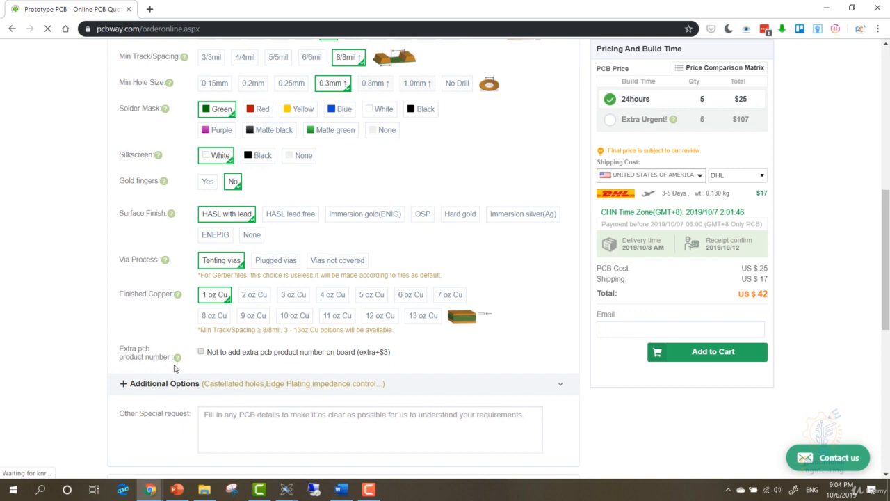
scroll(56, 350, up, 2)
scroll(56, 350, up, 2)
scroll(52, 351, up, 2)
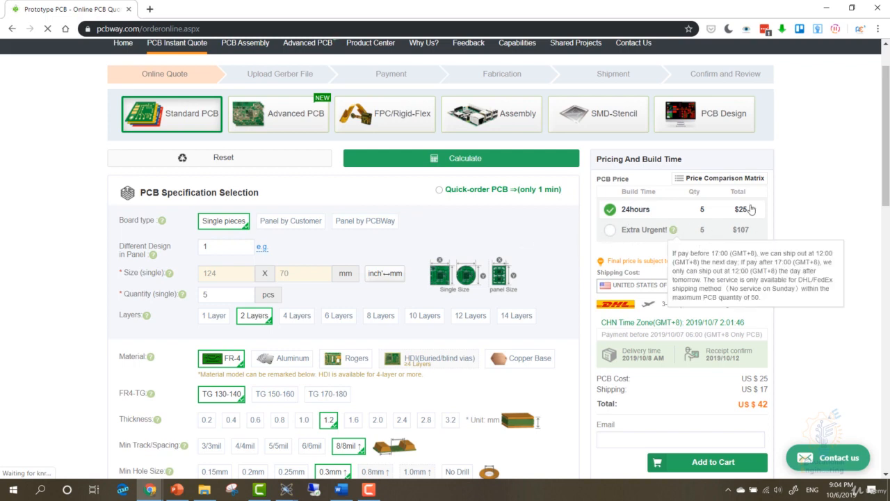
scroll(820, 257, down, 3)
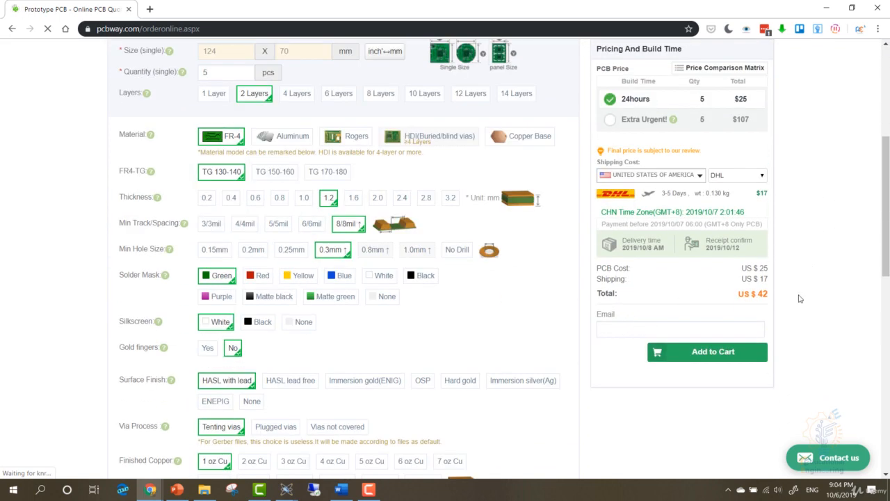
scroll(765, 276, up, 1)
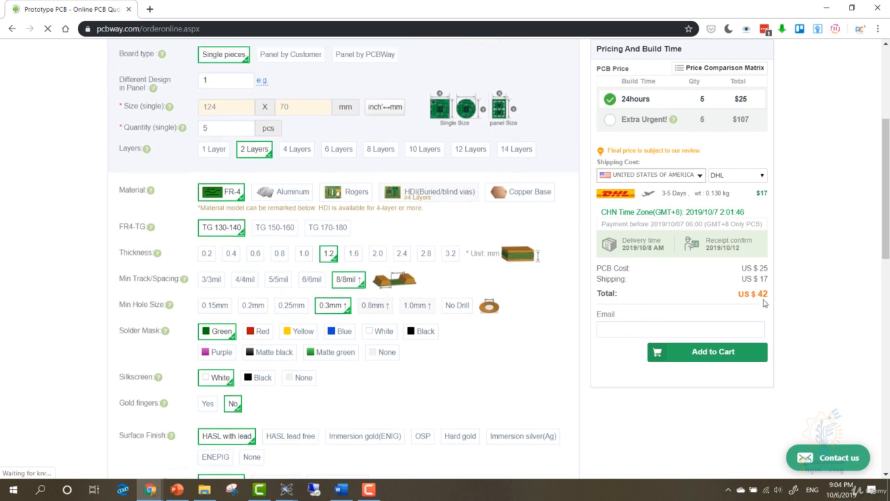
Try E-packet and DHL shipping to the United States on the quote
click(646, 175)
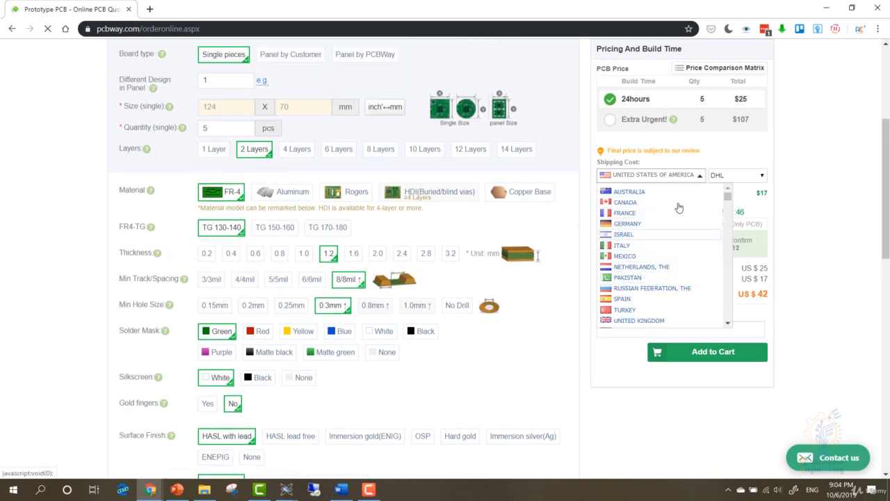
mouse_move(727, 197)
mouse_down()
mouse_move(727, 226)
mouse_move(728, 195)
mouse_up()
click(731, 178)
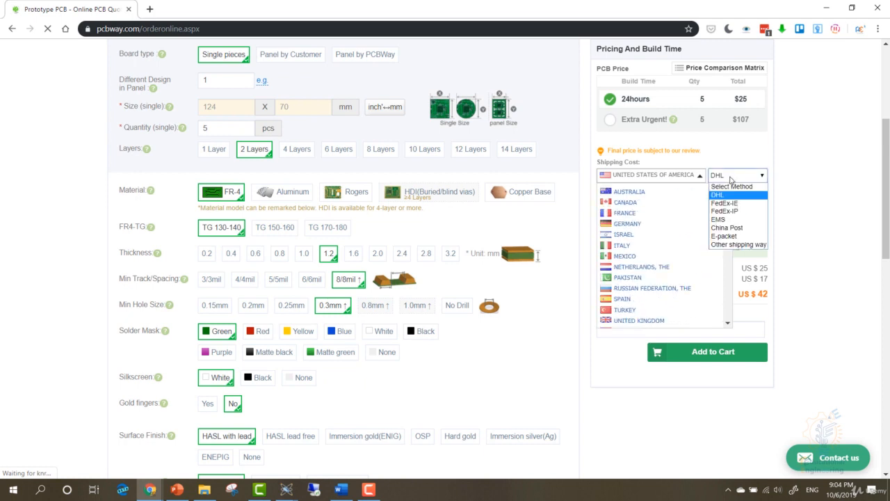
click(730, 237)
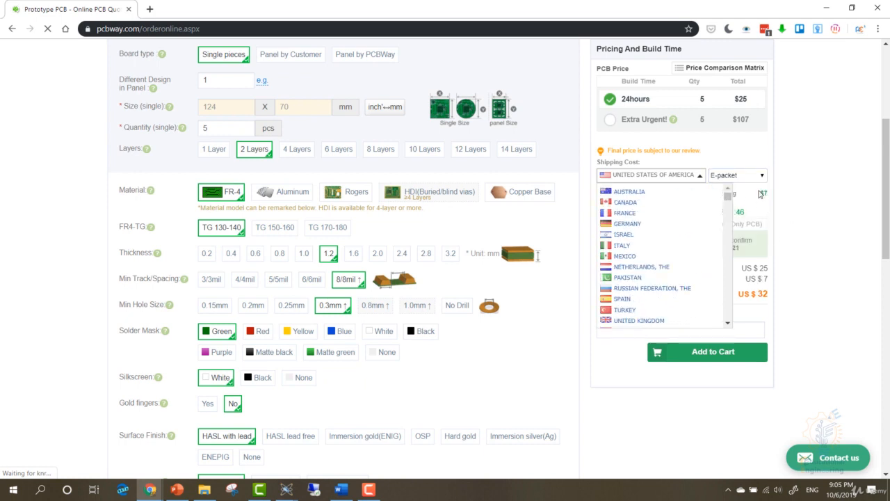
click(699, 178)
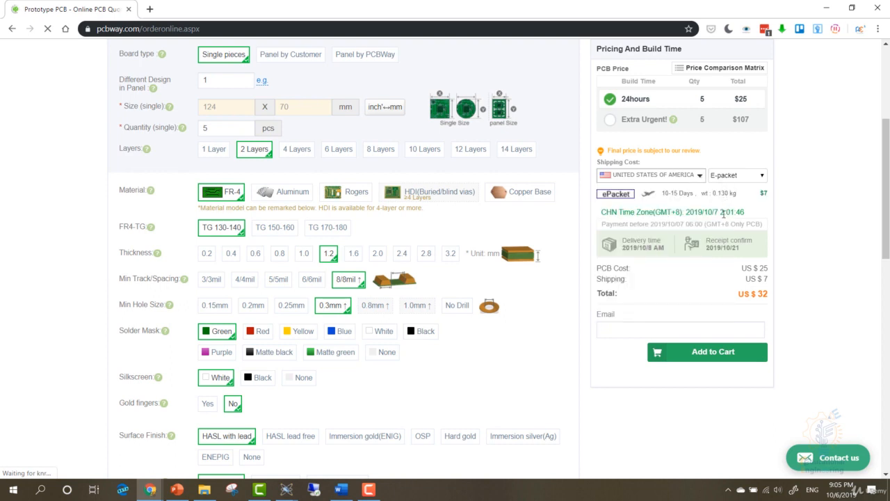
click(758, 175)
click(755, 195)
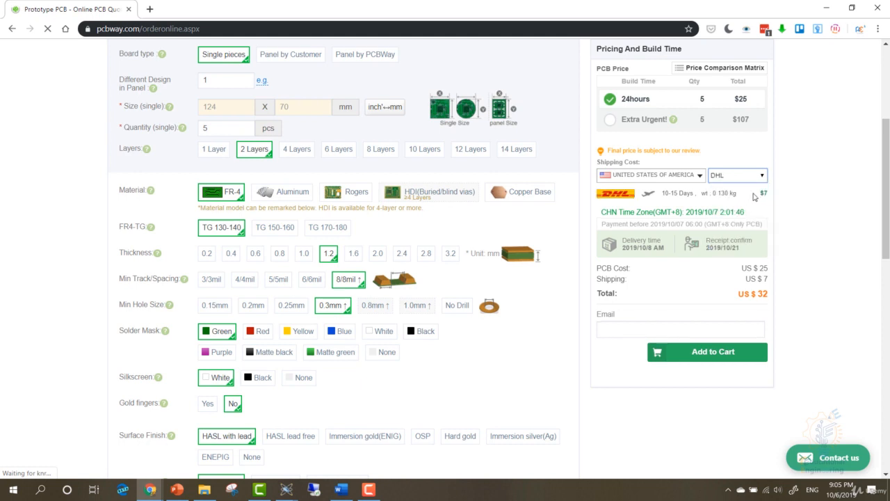
click(749, 180)
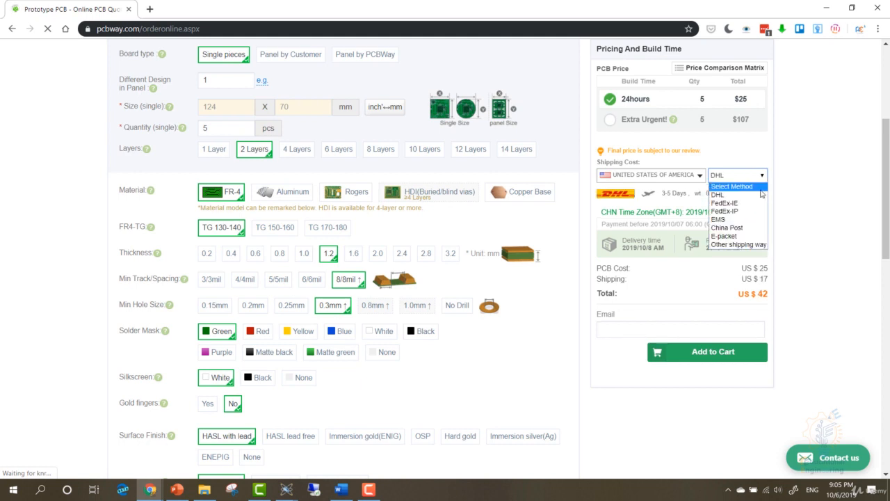
click(744, 246)
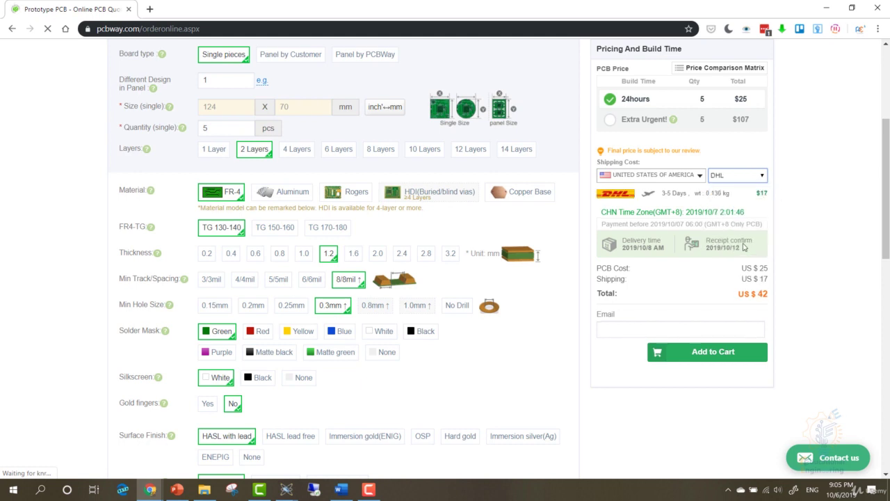
Choose China Post shipping at $7, 25-40 days, for a $32 total
click(741, 181)
click(742, 236)
click(745, 181)
click(739, 229)
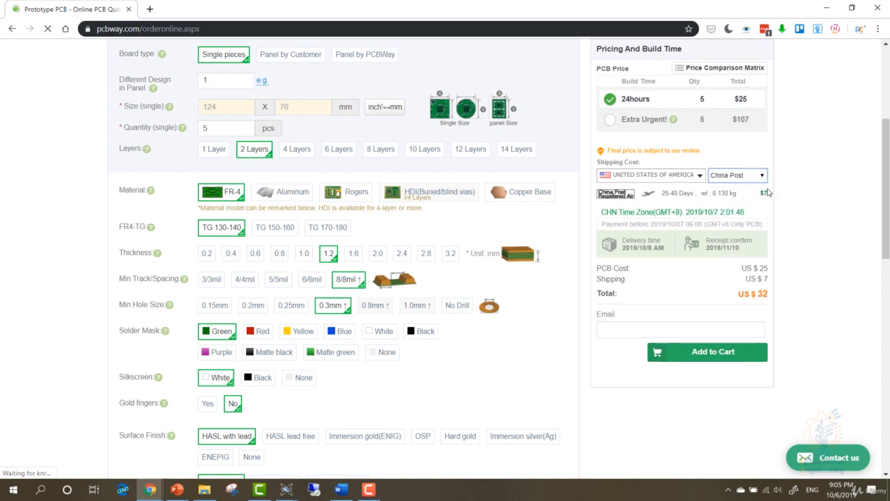
drag(769, 268, 753, 271)
click(756, 270)
scroll(623, 302, up, 3)
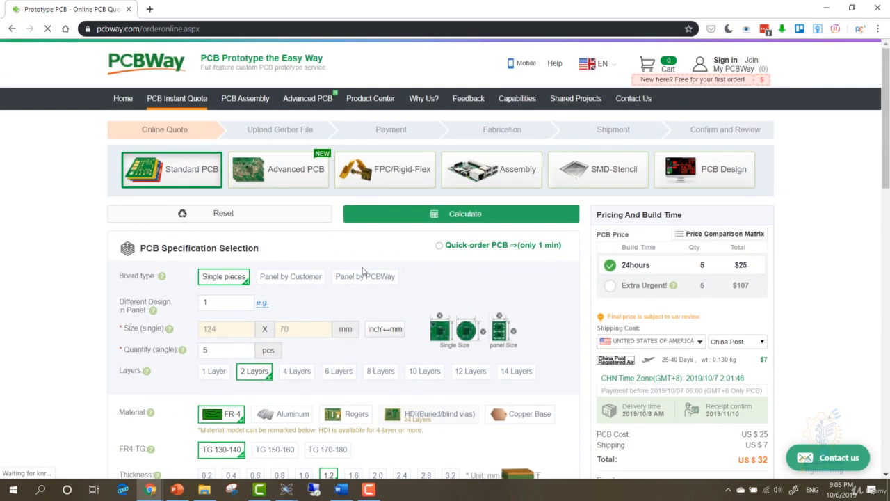
scroll(82, 294, down, 3)
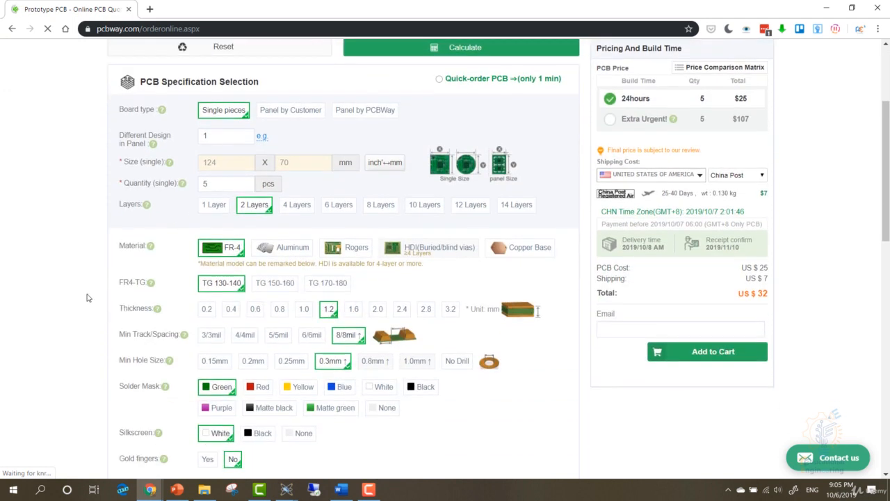
scroll(84, 295, up, 2)
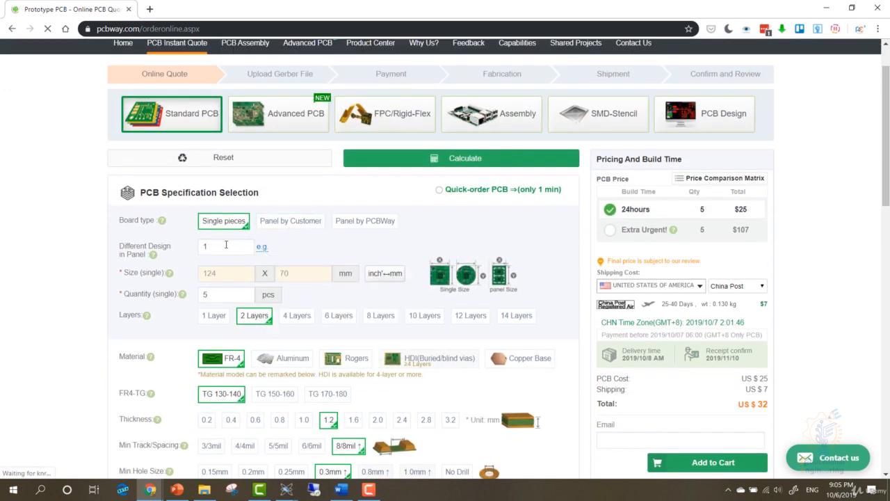
scroll(89, 254, down, 2)
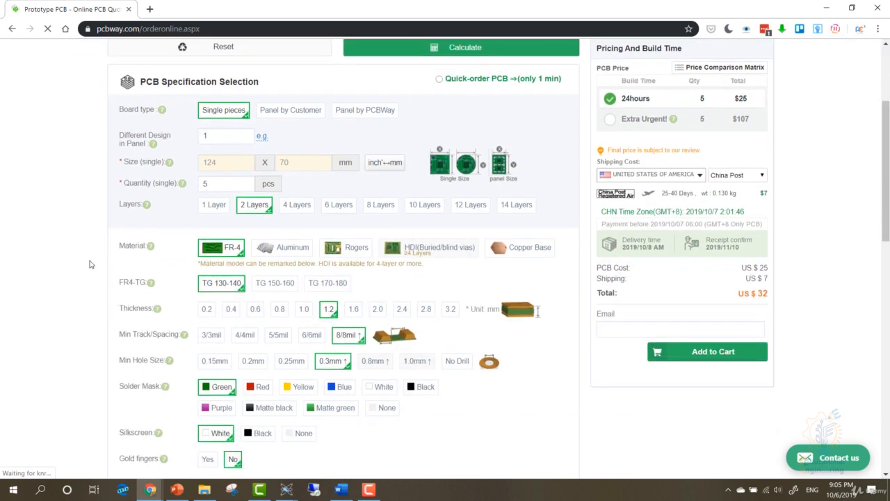
scroll(90, 267, down, 2)
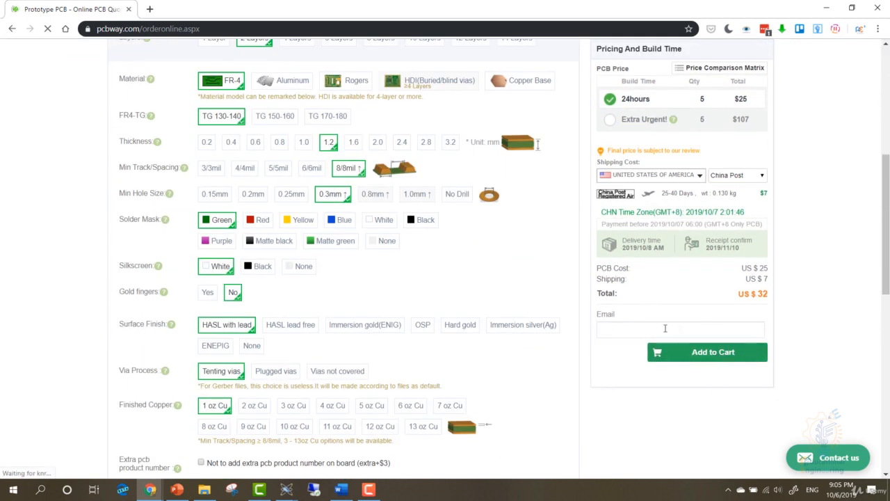
Fill the contact email with the saved autofill address
click(666, 328)
click(652, 353)
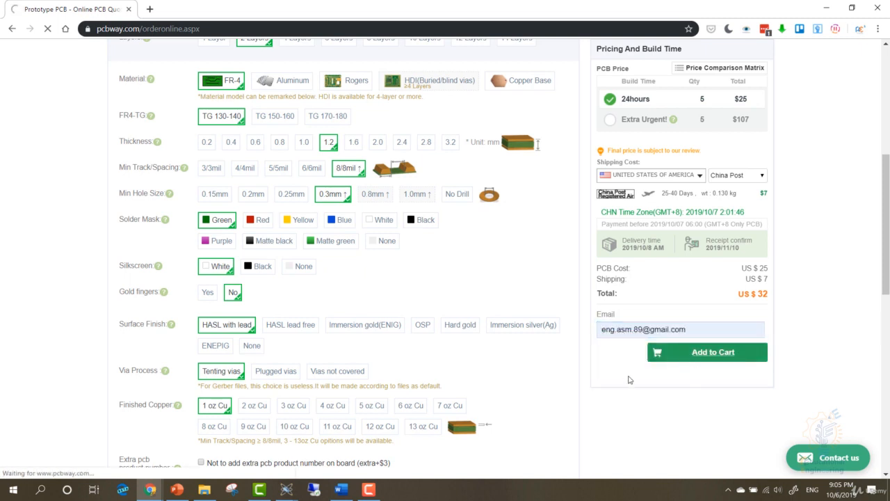
scroll(624, 388, up, 2)
scroll(624, 388, up, 2)
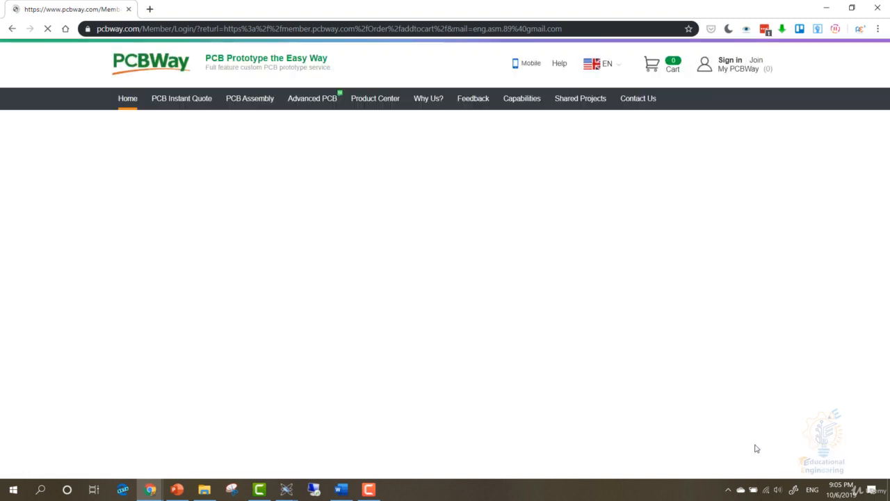
Dismiss the sign-in alert and sign in with the saved password
click(542, 93)
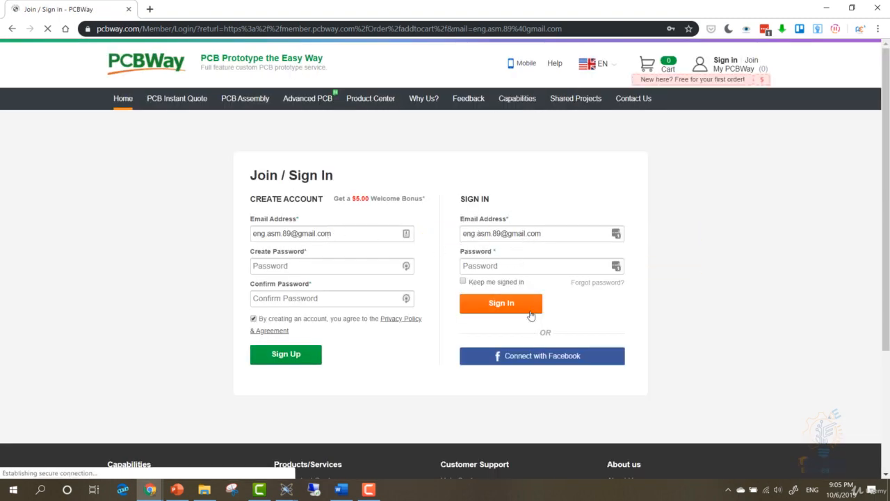
click(513, 264)
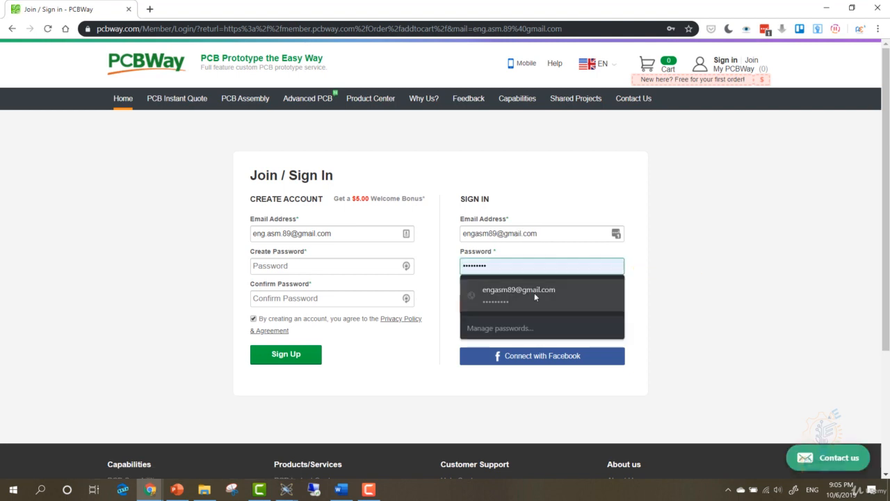
click(533, 293)
click(506, 305)
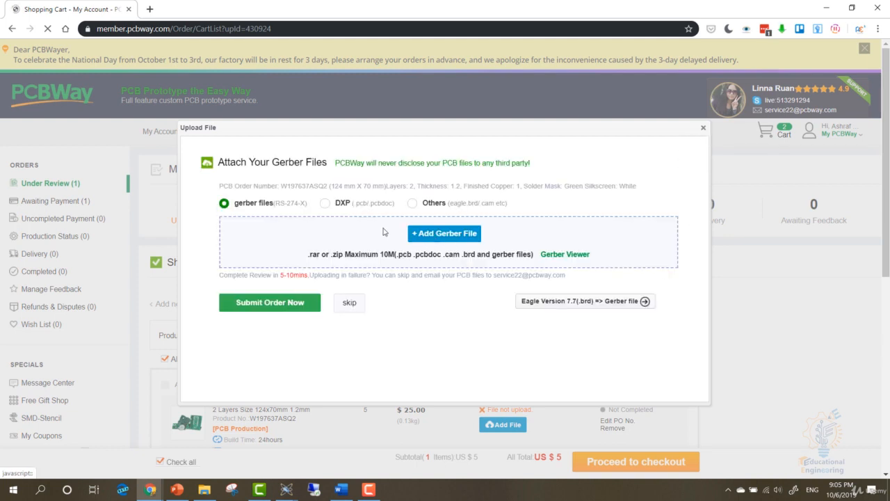
Start adding a Gerber file, bringing up the Open file picker
click(449, 236)
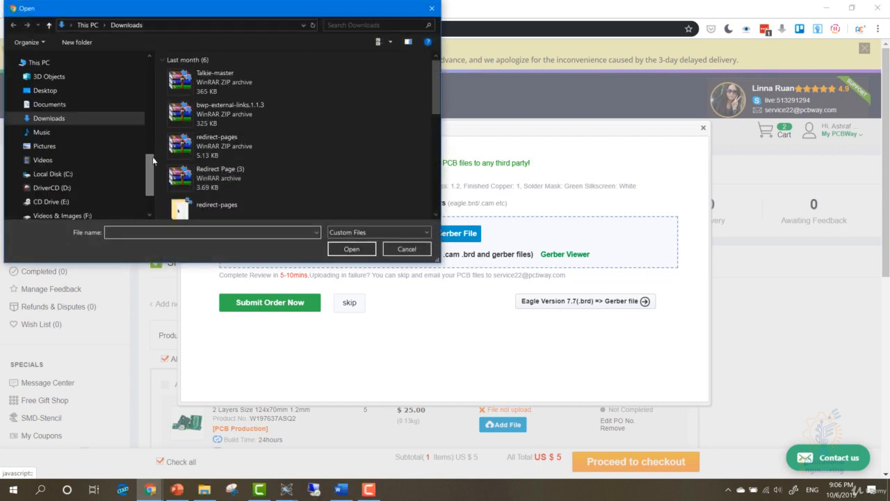
Navigate the picker to Kit-Final via its pasted path and upload Kit Small - CADCAM.zip
click(206, 490)
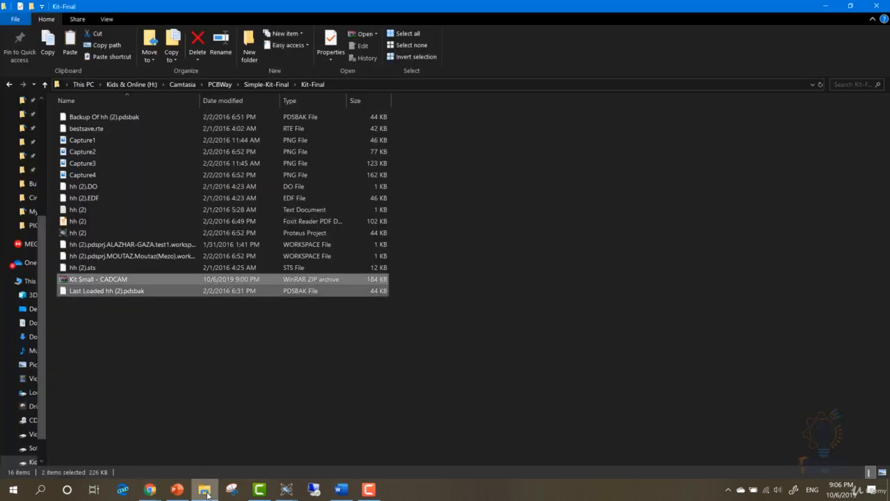
click(367, 85)
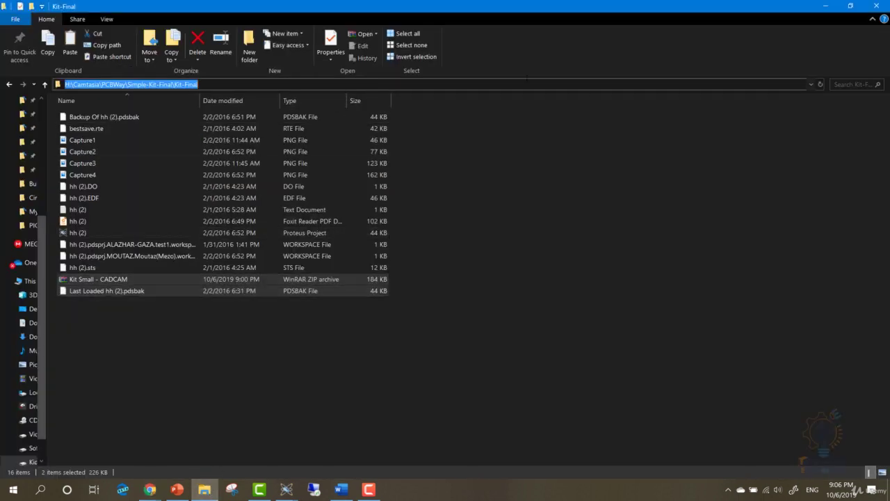
click(824, 6)
click(248, 233)
text(H:\Camtasia\PCBWay\Simple-Kit-Final\Kit-Final)
key(Return)
double_click(174, 78)
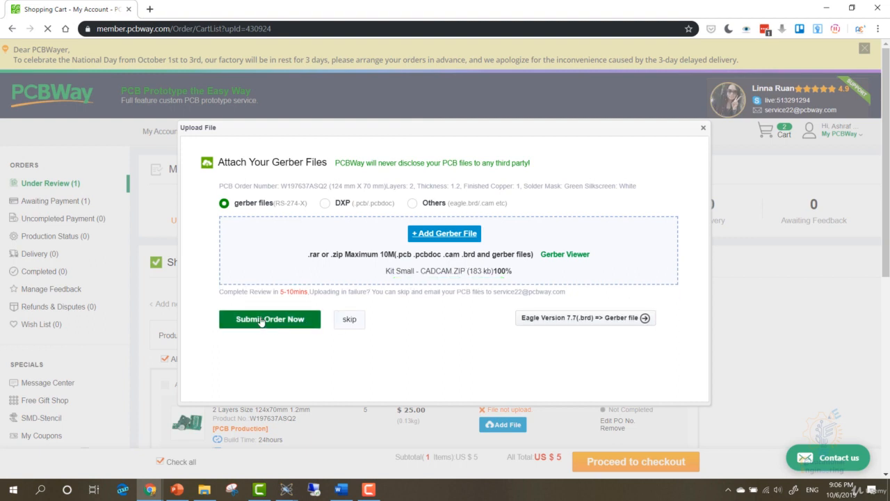
Submit the order with the uploaded Kit Small - CADCAM.ZIP for review
click(261, 321)
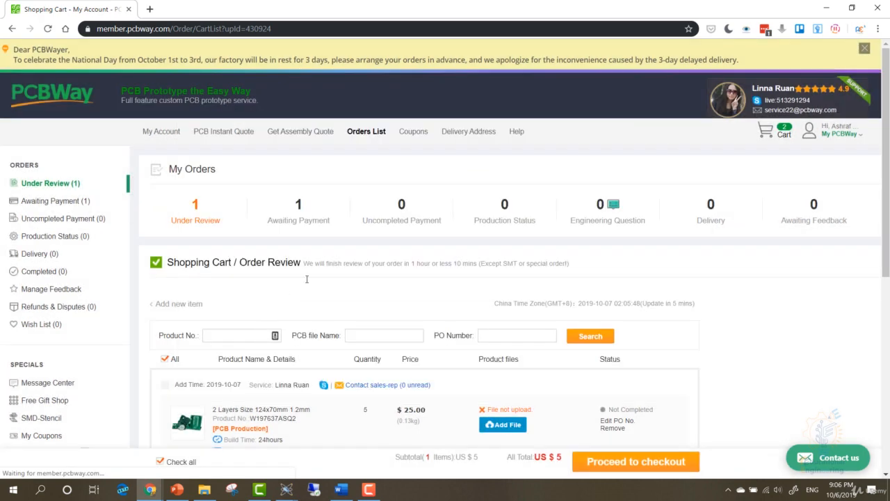
scroll(320, 266, down, 1)
scroll(321, 267, down, 2)
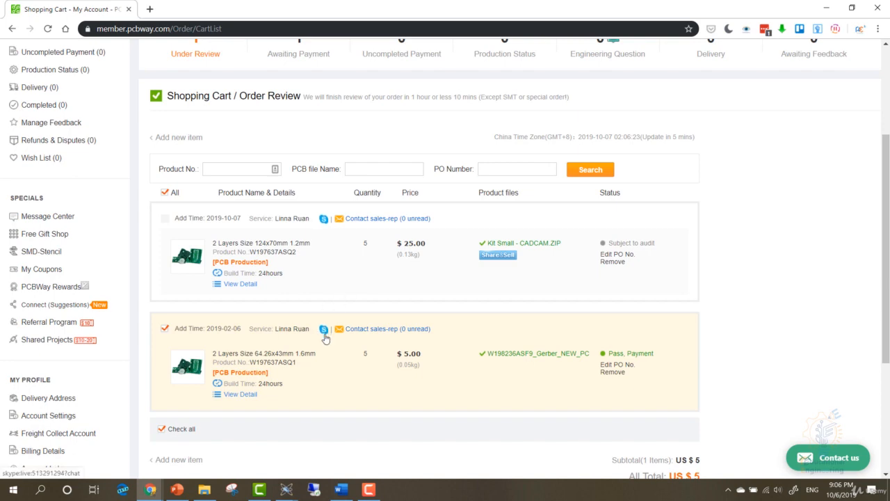
scroll(324, 331, up, 3)
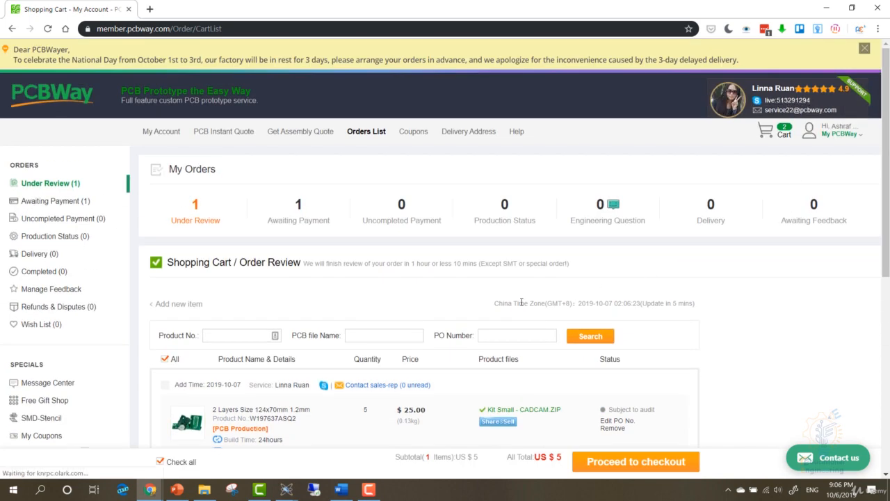
scroll(356, 291, down, 2)
scroll(355, 292, down, 2)
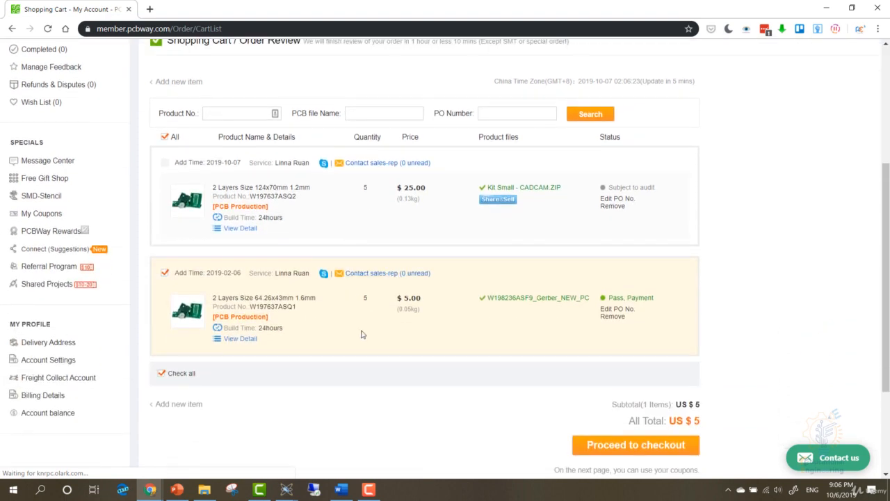
scroll(322, 376, down, 2)
scroll(322, 377, up, 2)
scroll(379, 329, down, 2)
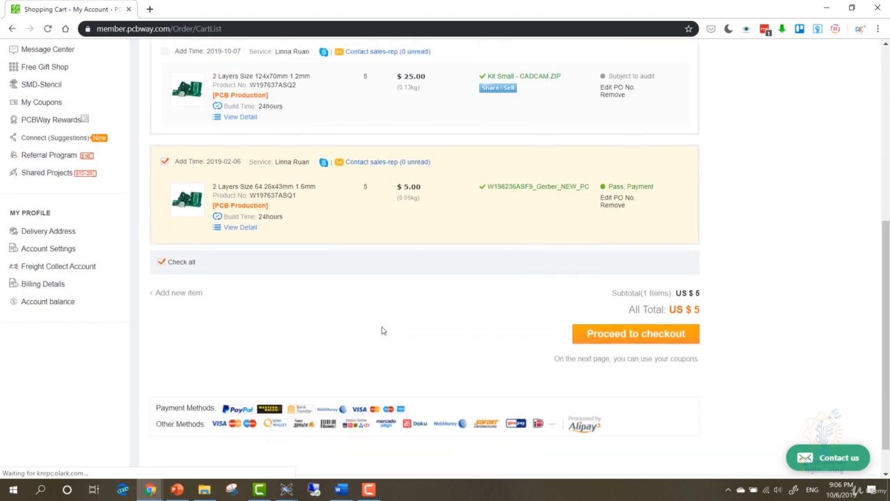
scroll(387, 328, up, 3)
scroll(433, 322, up, 3)
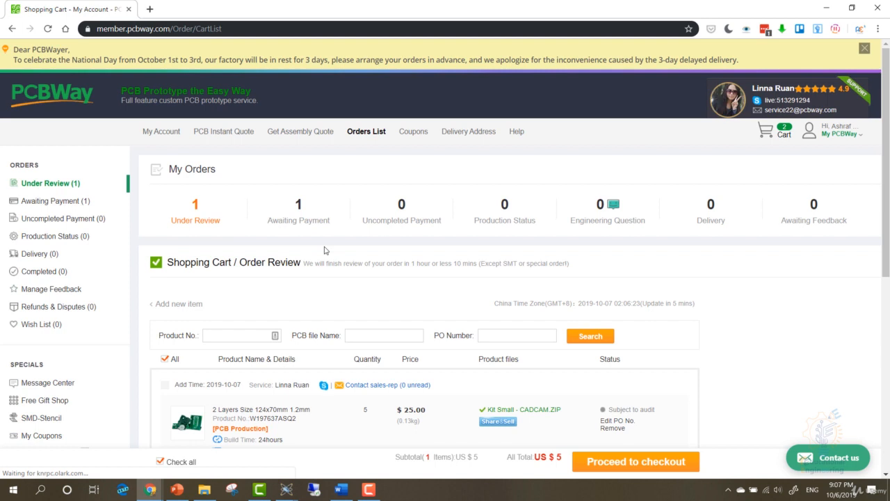
Launch PCBWay in an incognito window and go to Join Free, noting the $5 bonus
right_click(60, 94)
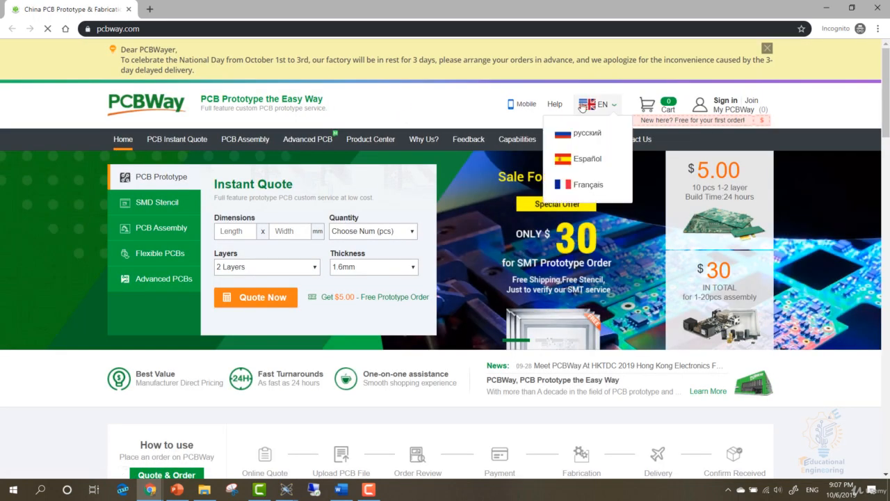
mouse_move(701, 105)
click(703, 194)
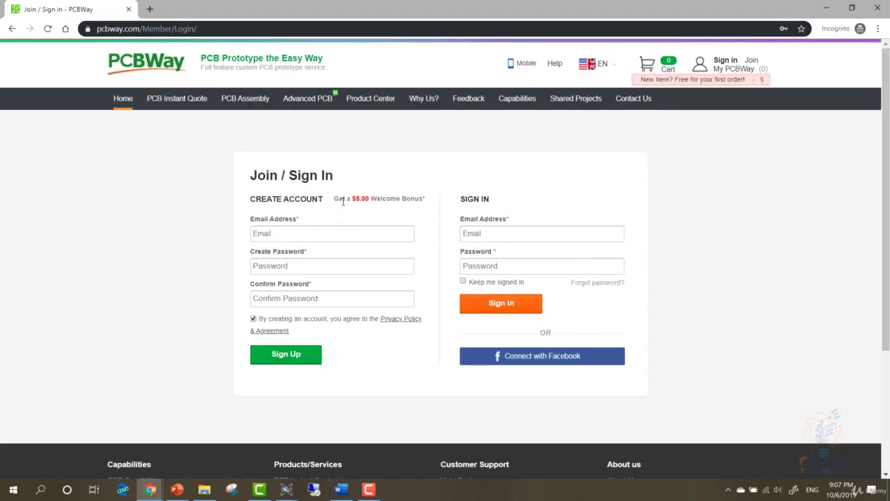
mouse_move(334, 198)
mouse_down()
mouse_move(398, 199)
mouse_move(333, 199)
mouse_up()
click(409, 199)
click(383, 201)
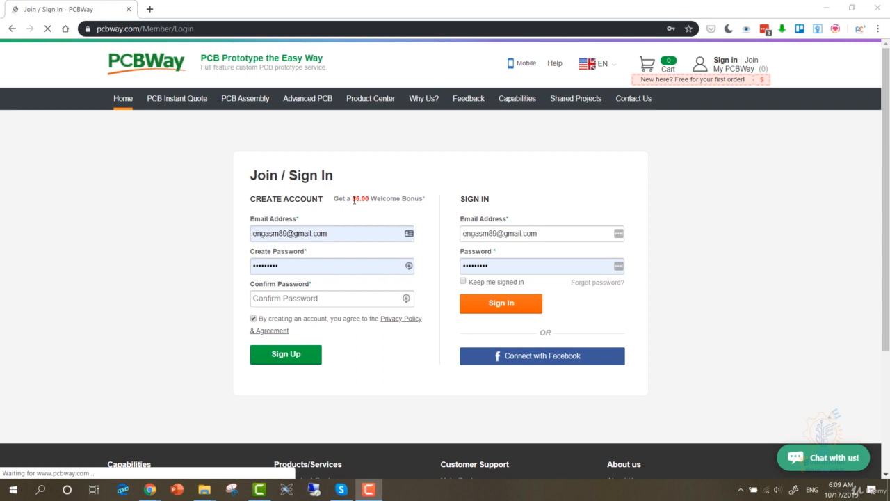
Replace the prefilled email and enter the new password and its confirmation
drag(287, 234, 240, 238)
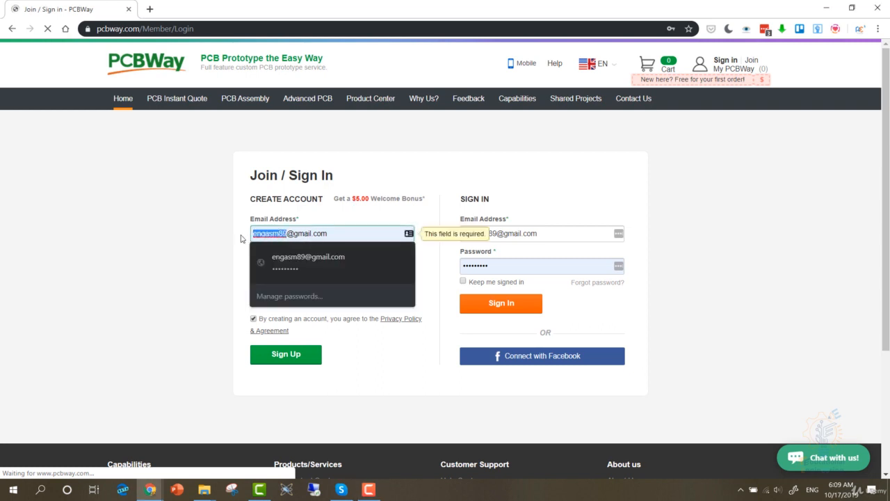
click(221, 169)
mouse_move(730, 64)
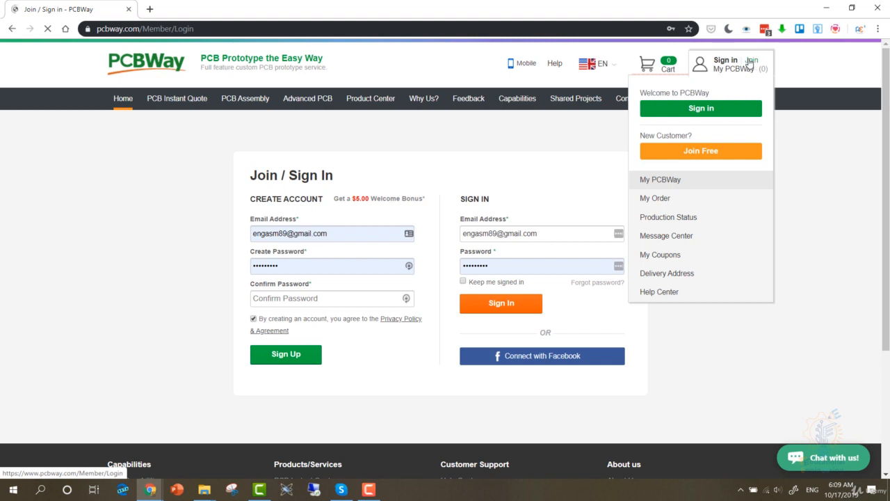
drag(287, 233, 241, 240)
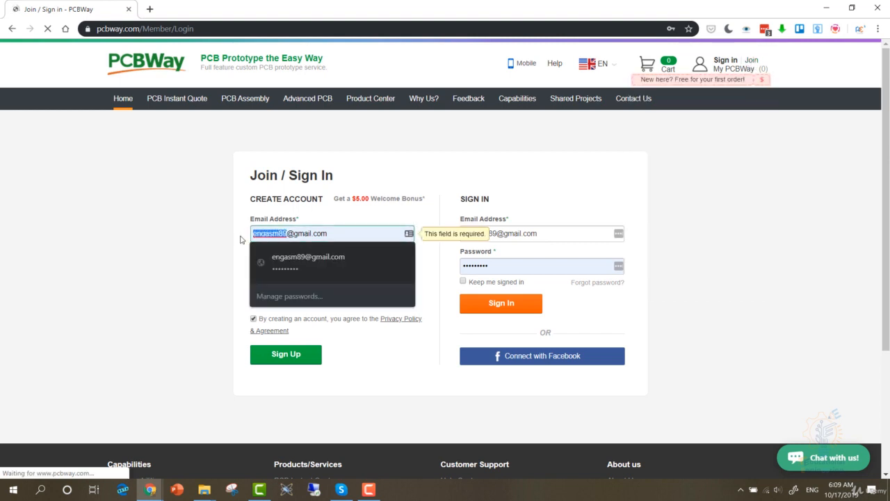
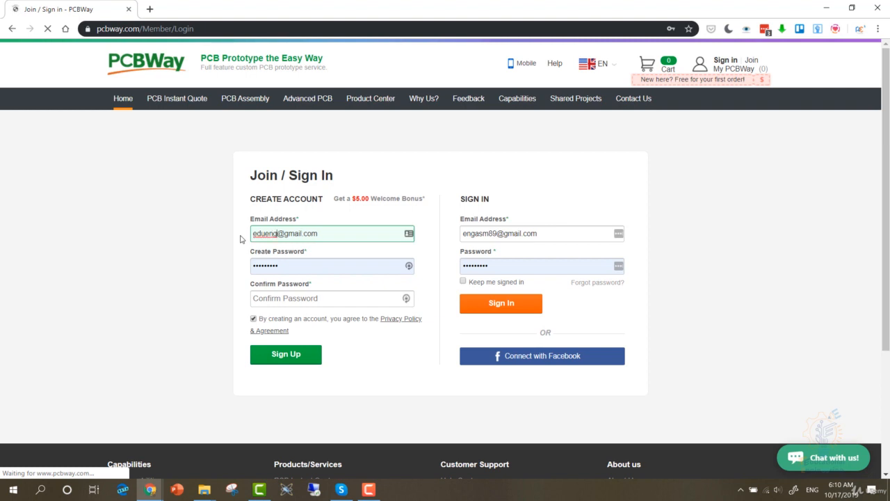
key(Tab)
click(226, 240)
click(278, 297)
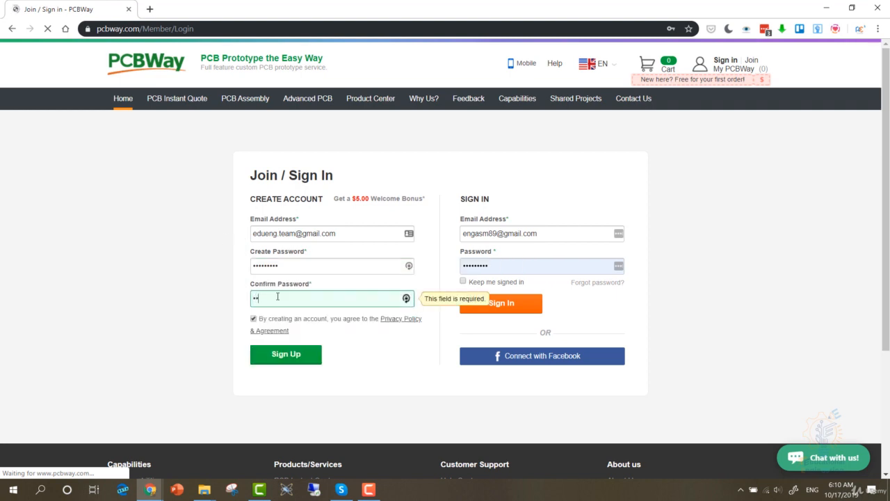
Keep the privacy agreement accepted and sign up the new account
click(254, 320)
drag(343, 198, 386, 198)
click(396, 197)
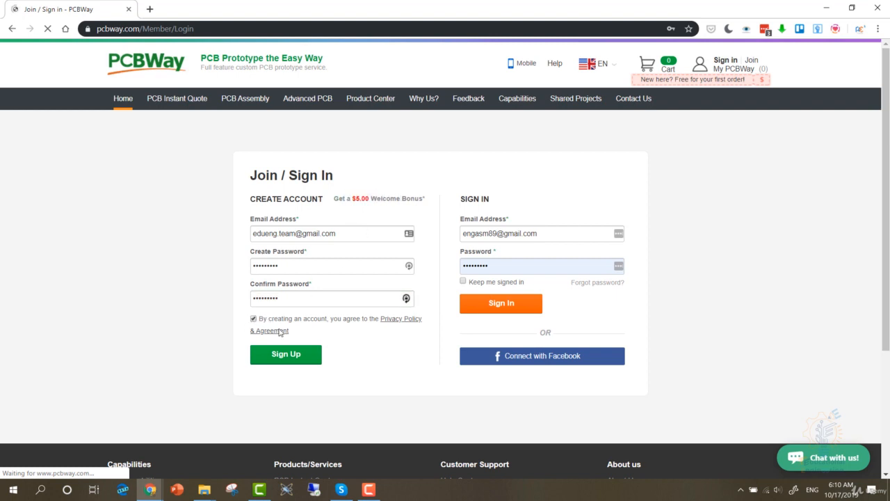
click(276, 355)
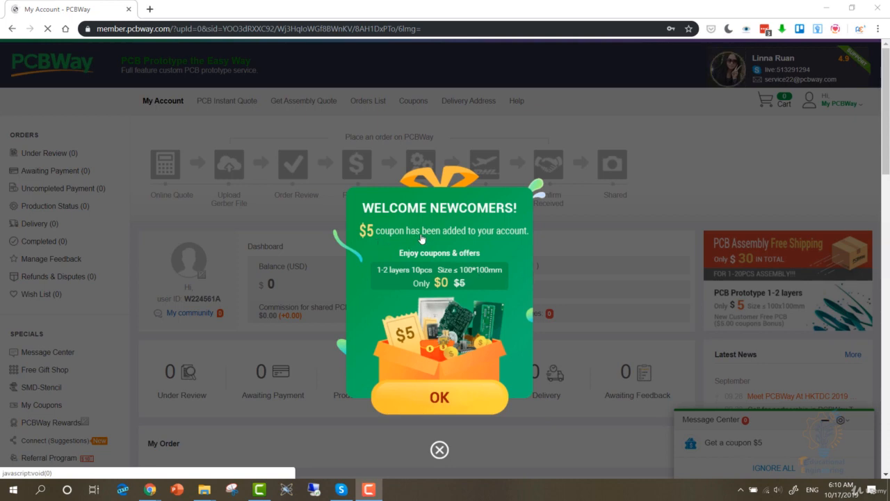
Dismiss the Welcome Newcomers $5 coupon popup
click(467, 275)
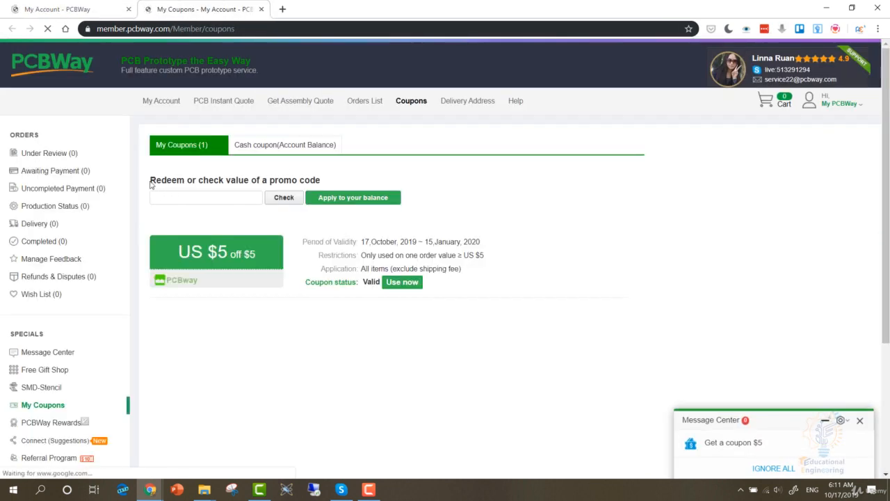
Redeem promo code UdesignEE2019, checking it and applying $5 to the balance
drag(151, 183, 314, 182)
click(314, 182)
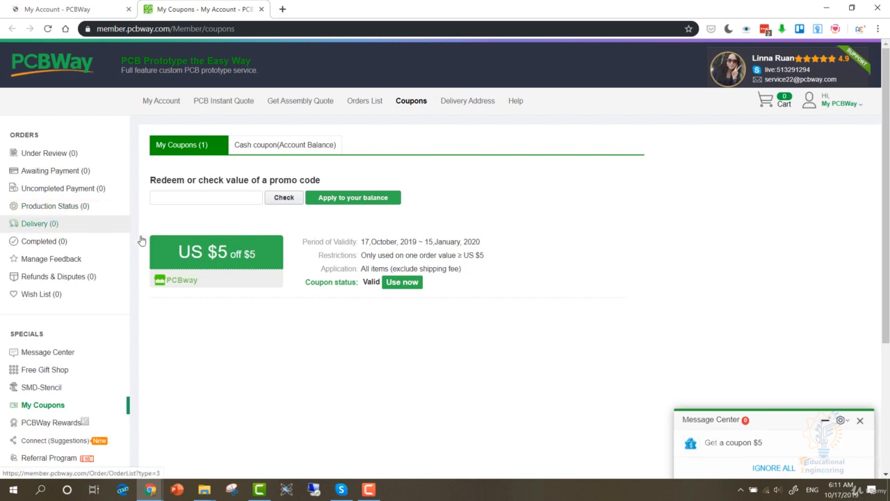
click(153, 195)
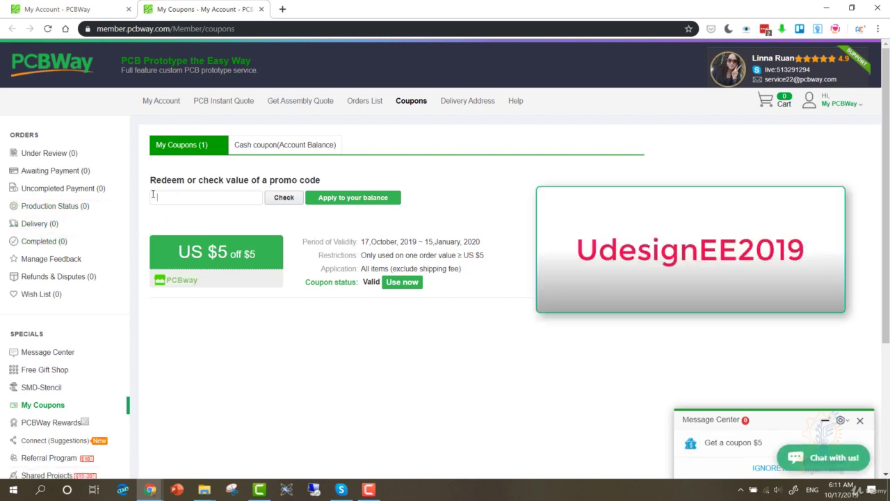
text(UdesignEE2019)
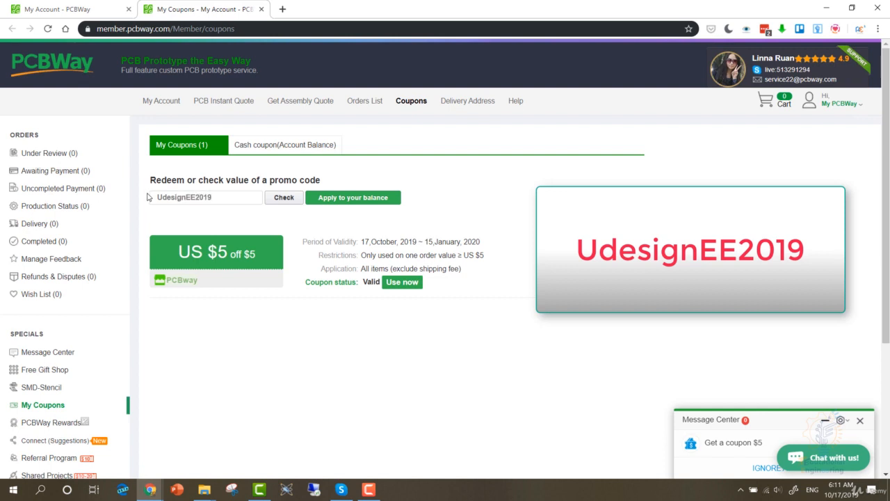
click(297, 200)
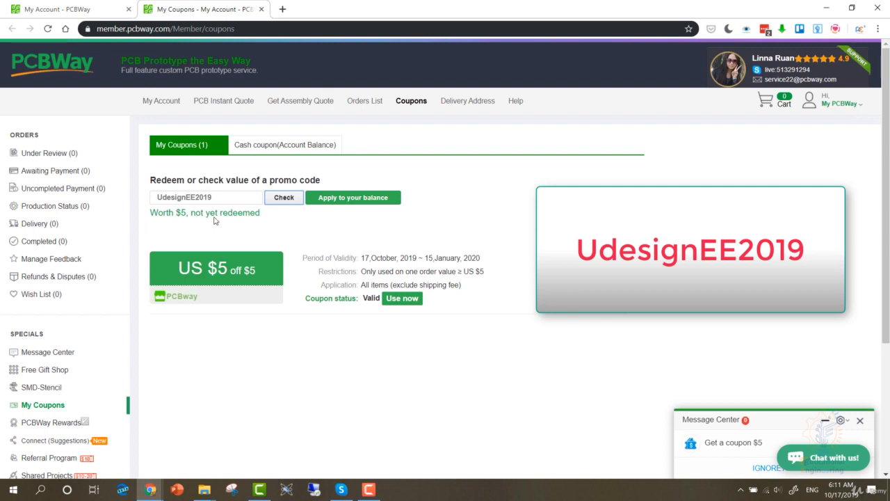
click(347, 202)
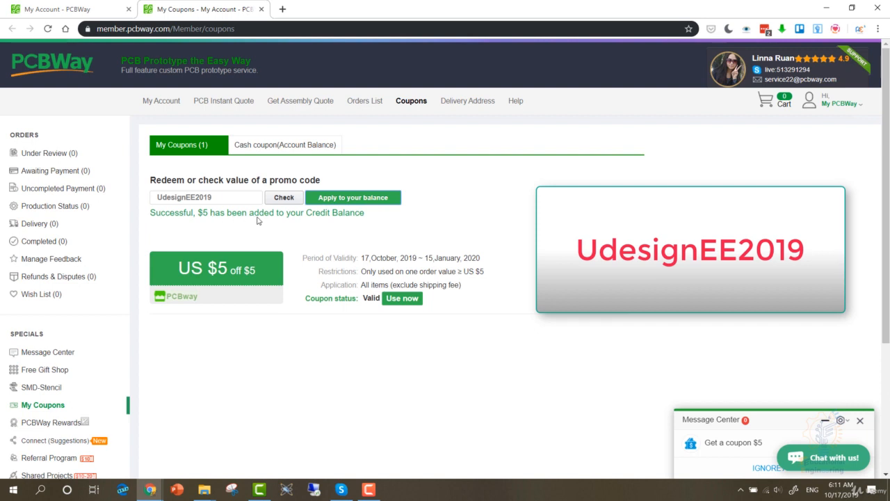
Reload My Coupons, close the chat widget and review the two US$5 coupons
click(48, 29)
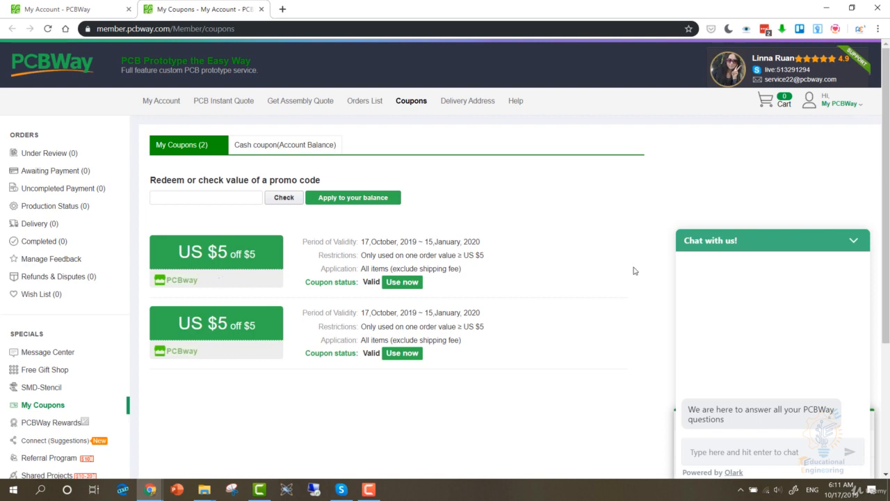
click(852, 243)
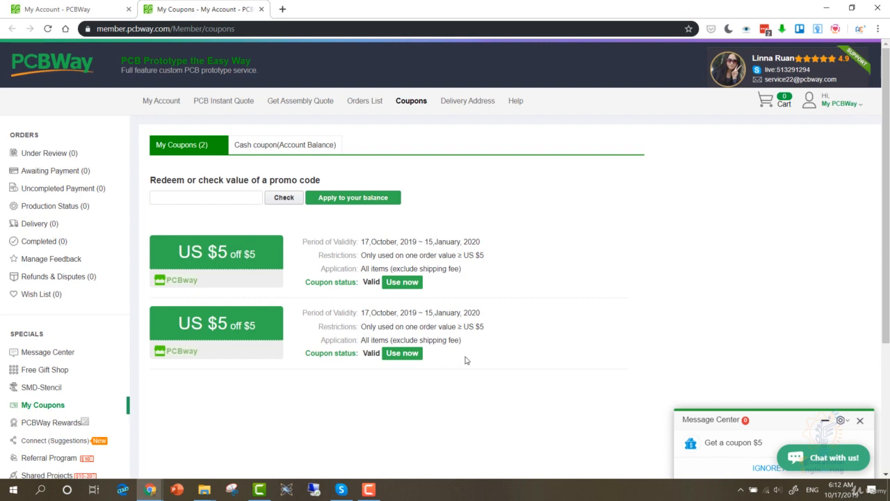
drag(467, 360, 200, 230)
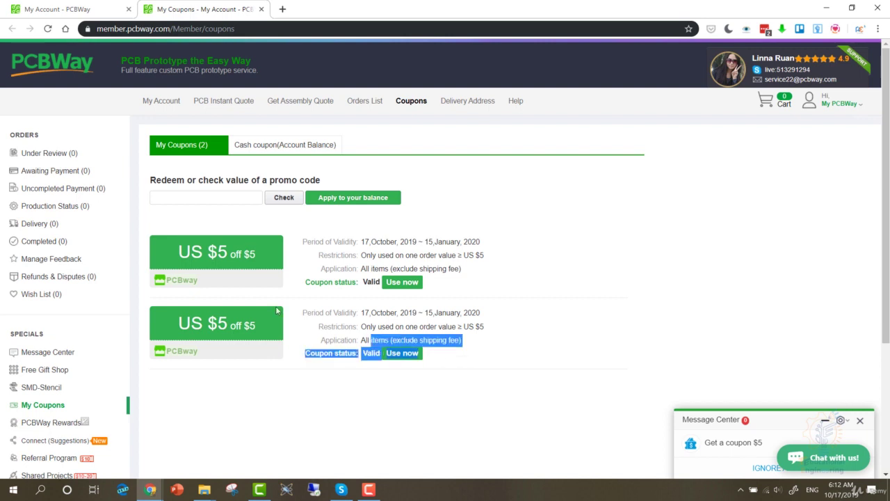
click(200, 231)
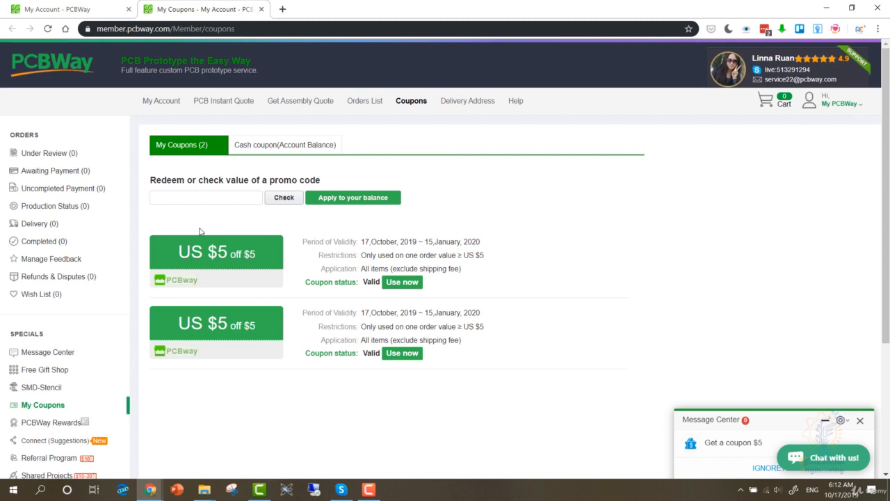